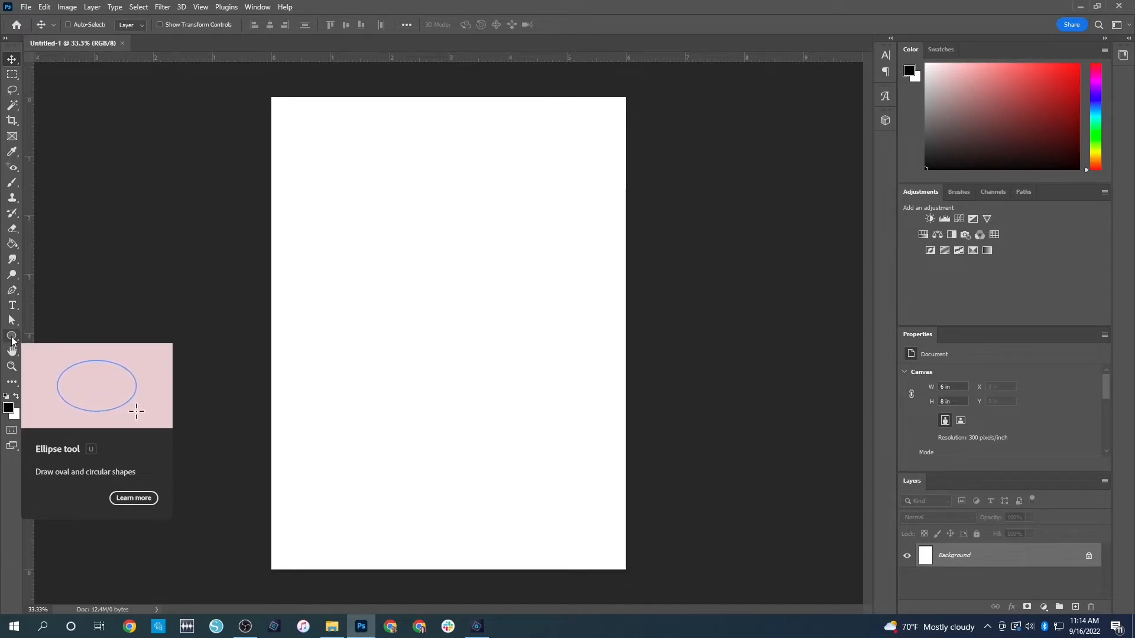
Create a 3 in by 3 in circle with the Ellipse tool and move it to the centre of the page
left_click(12, 337)
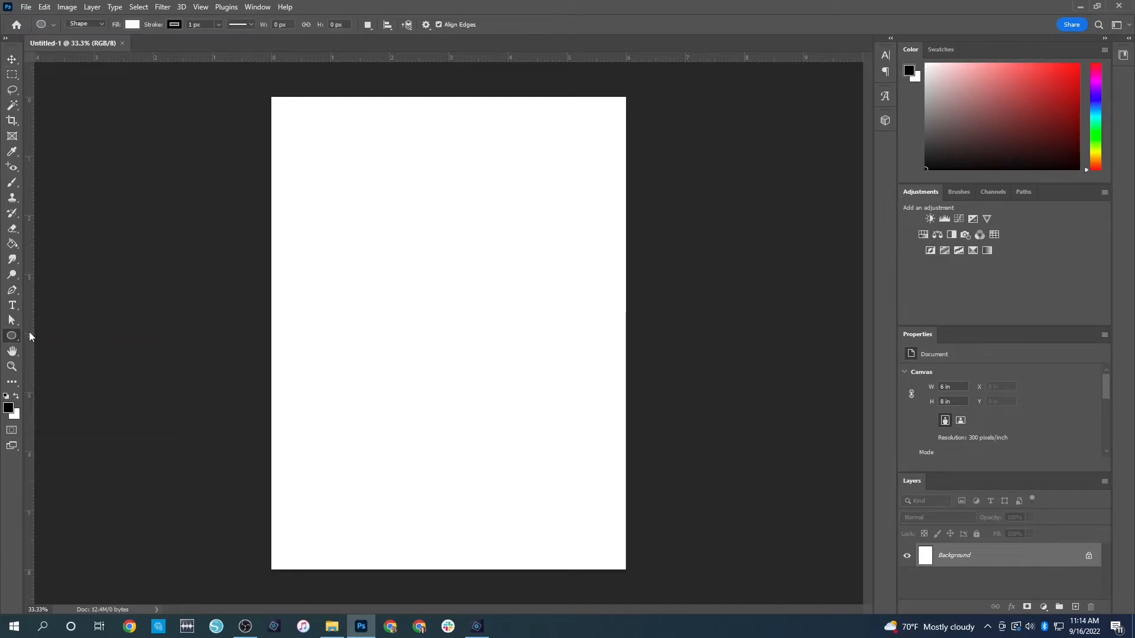
right_click(12, 340)
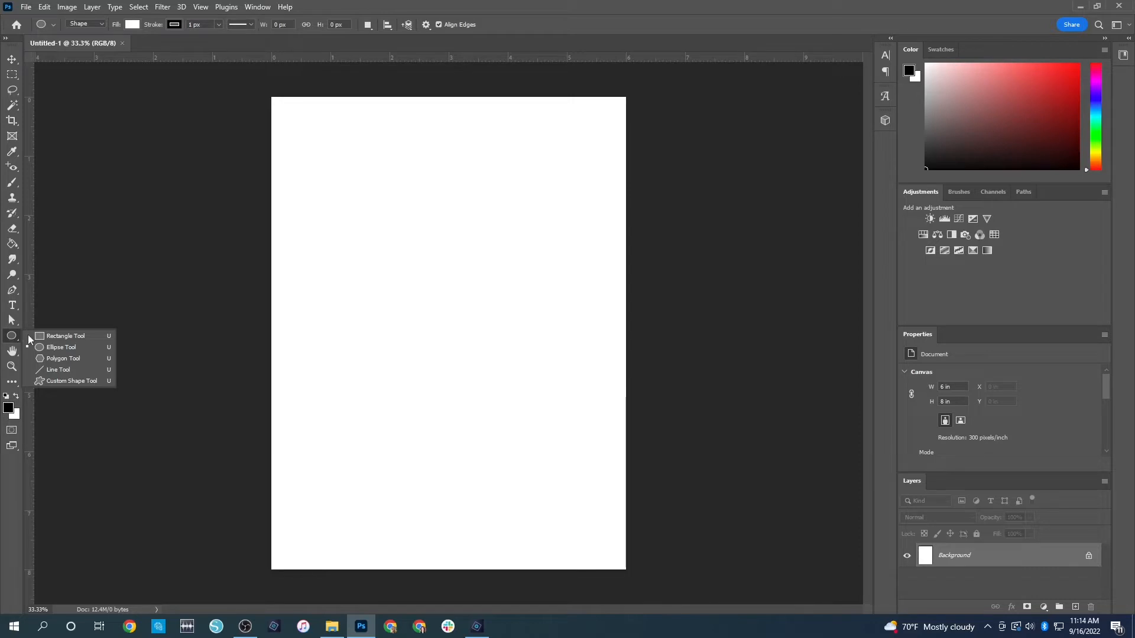
left_click(73, 348)
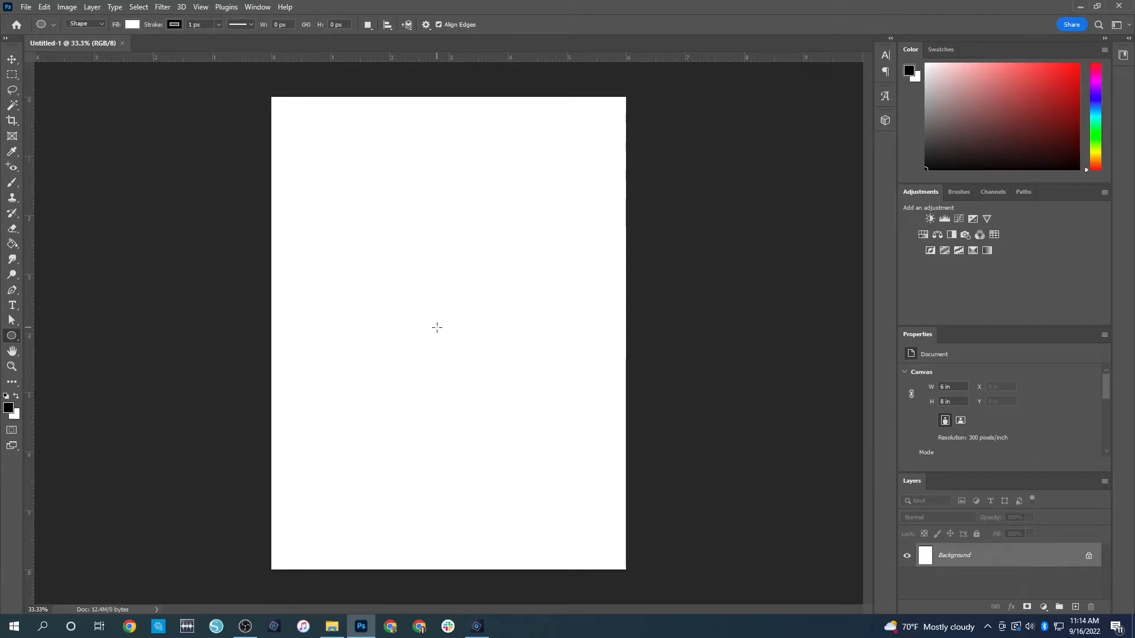
left_click(174, 25)
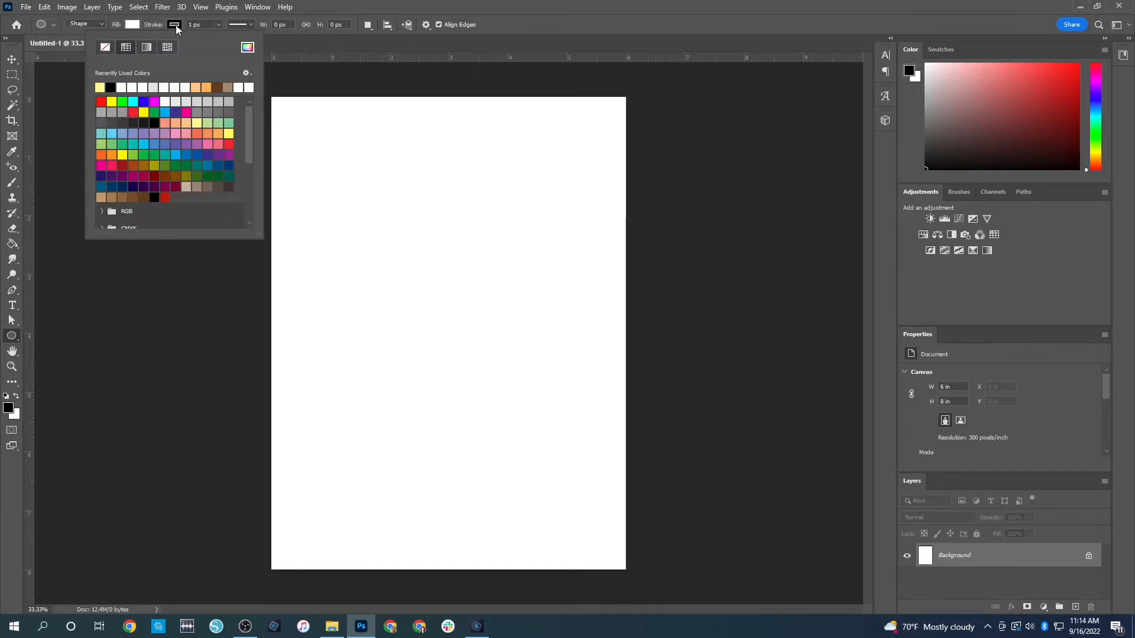
left_click(176, 25)
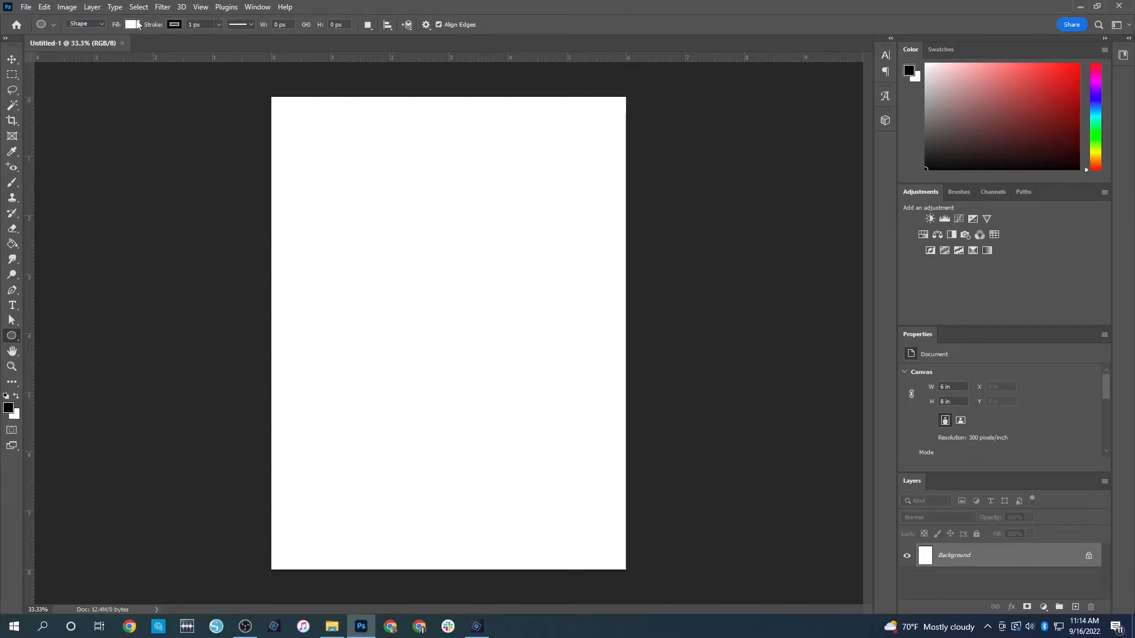
left_click(434, 318)
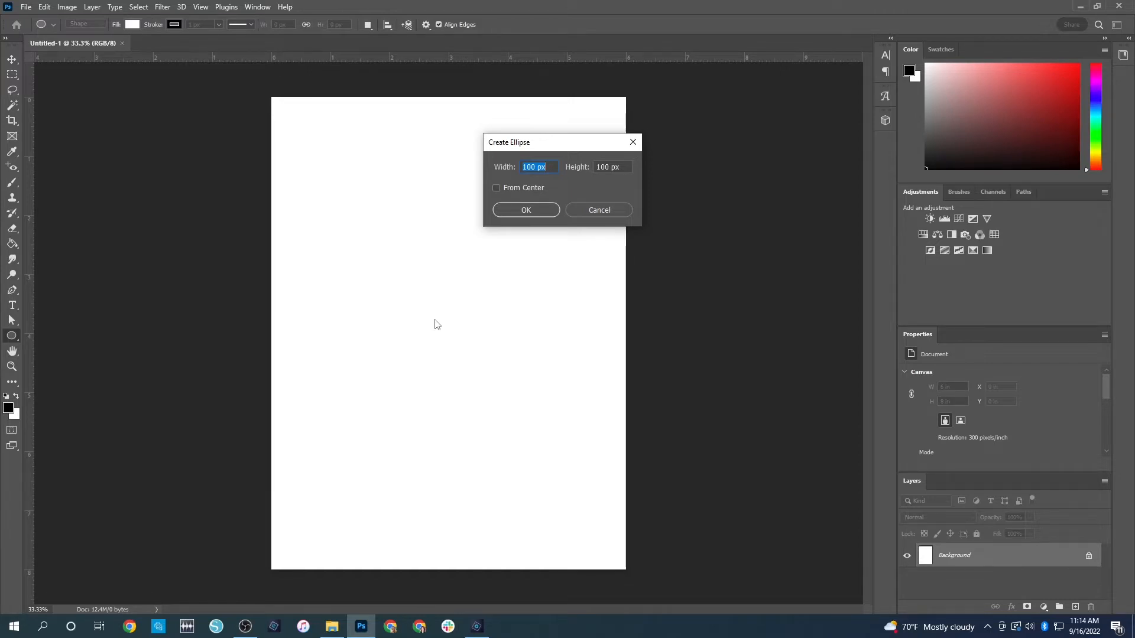
type("3 in")
key("Tab")
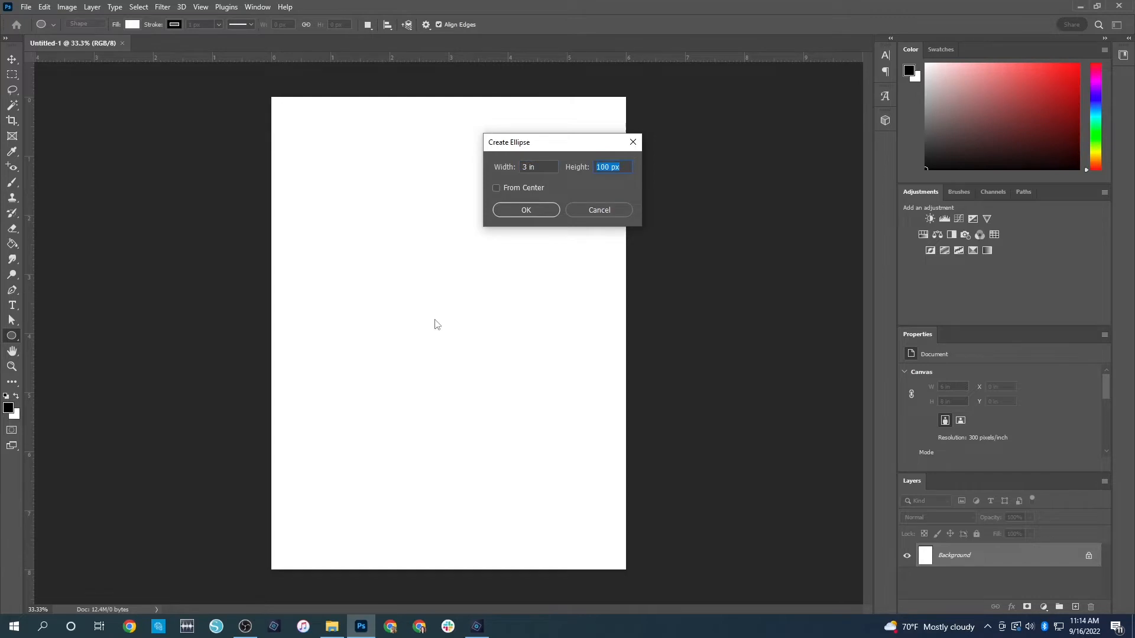
type("3 in")
key("Return")
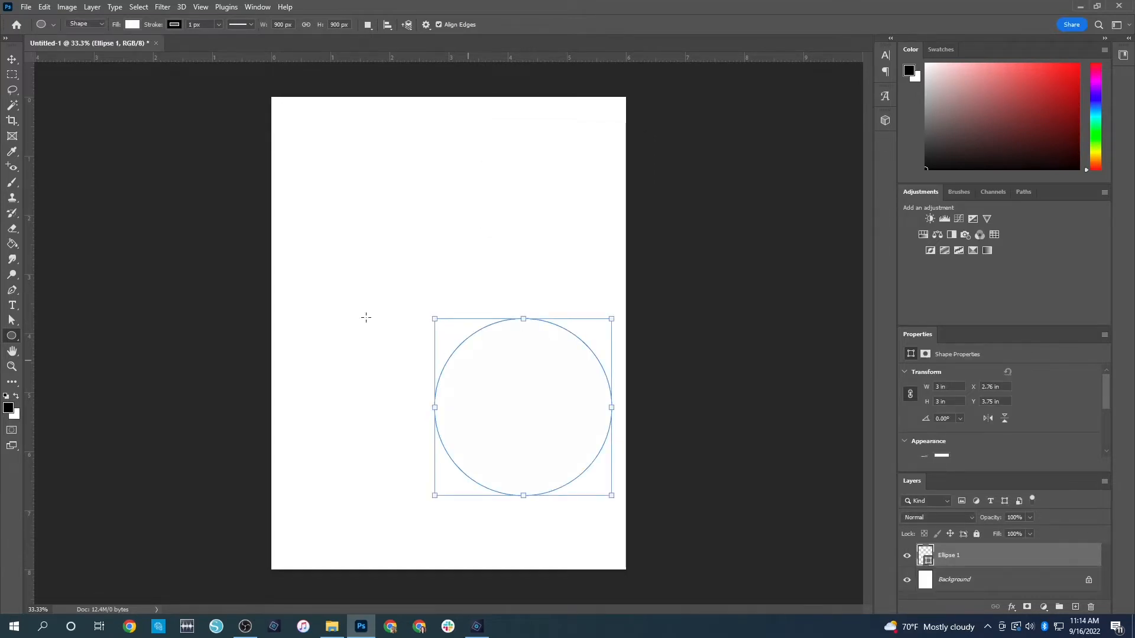
left_click(12, 61)
left_click_drag(538, 406, 461, 329)
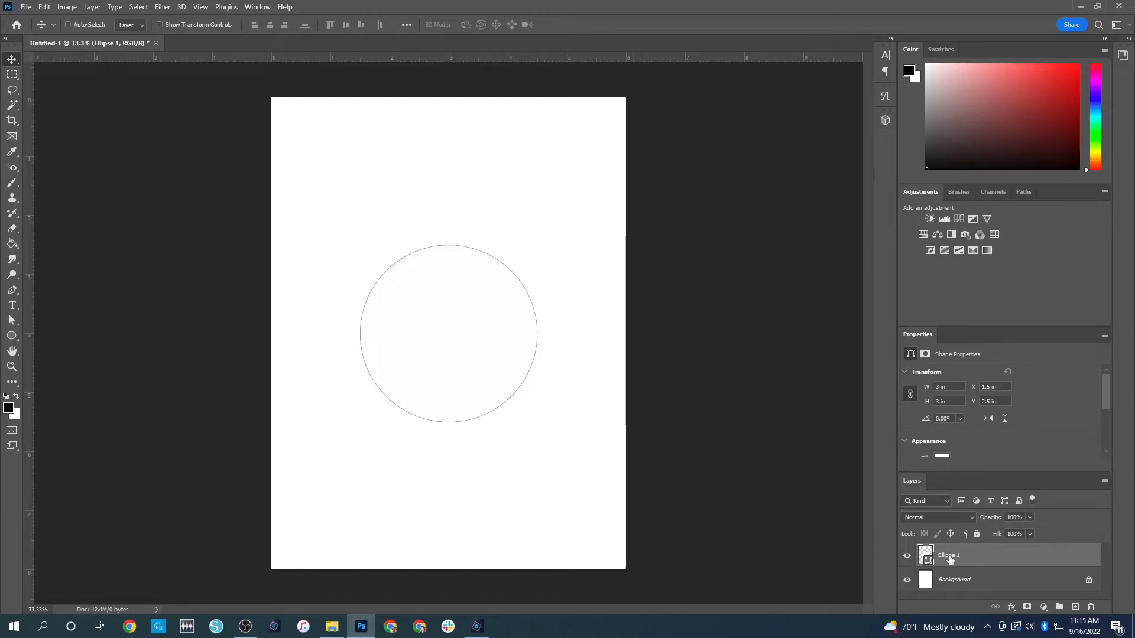
Fill the inside of the circle with 8 pt Lorem ipsum paragraph text, pasting the passage repeatedly until it reaches the circle's bottom, and commit it
left_click(13, 306)
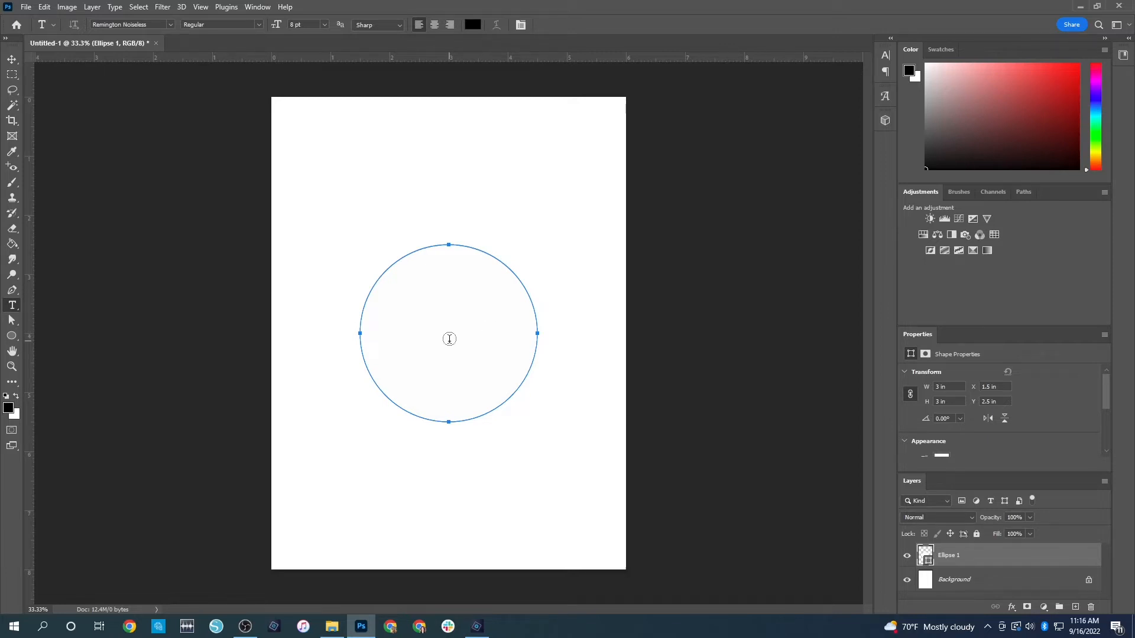
left_click(450, 338)
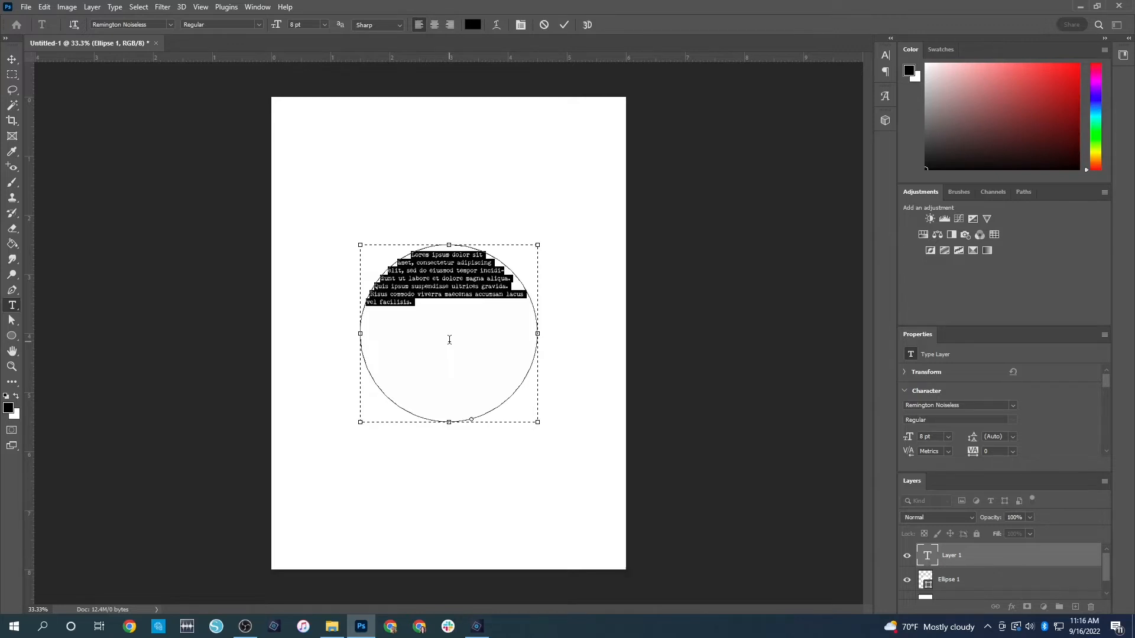
left_click(449, 340)
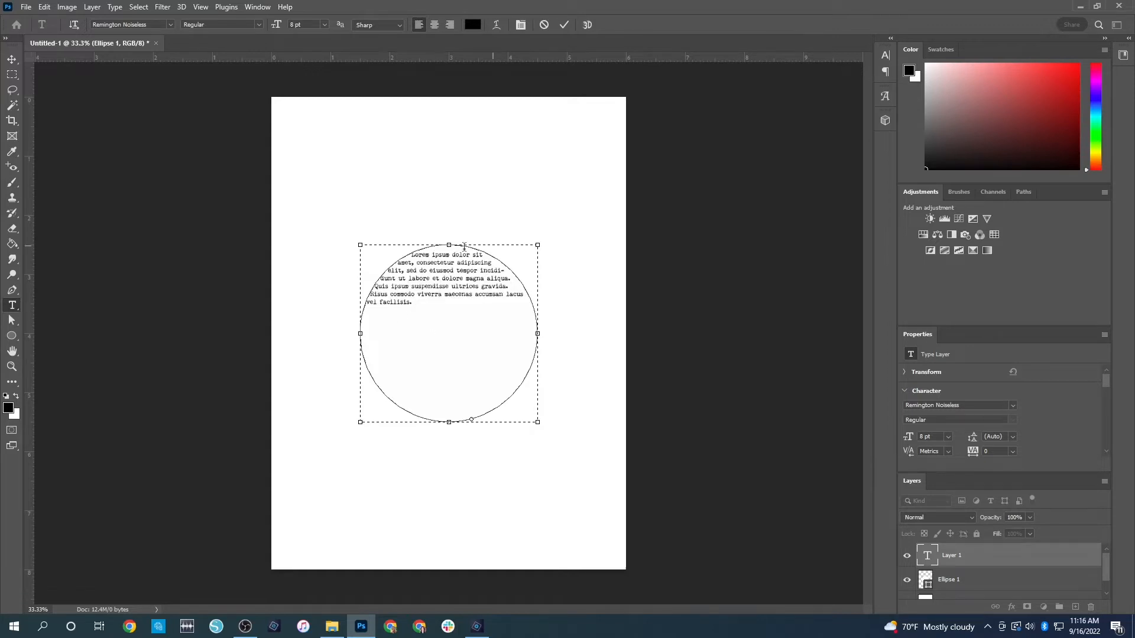
left_click_drag(414, 305, 403, 252)
key("ctrl+c")
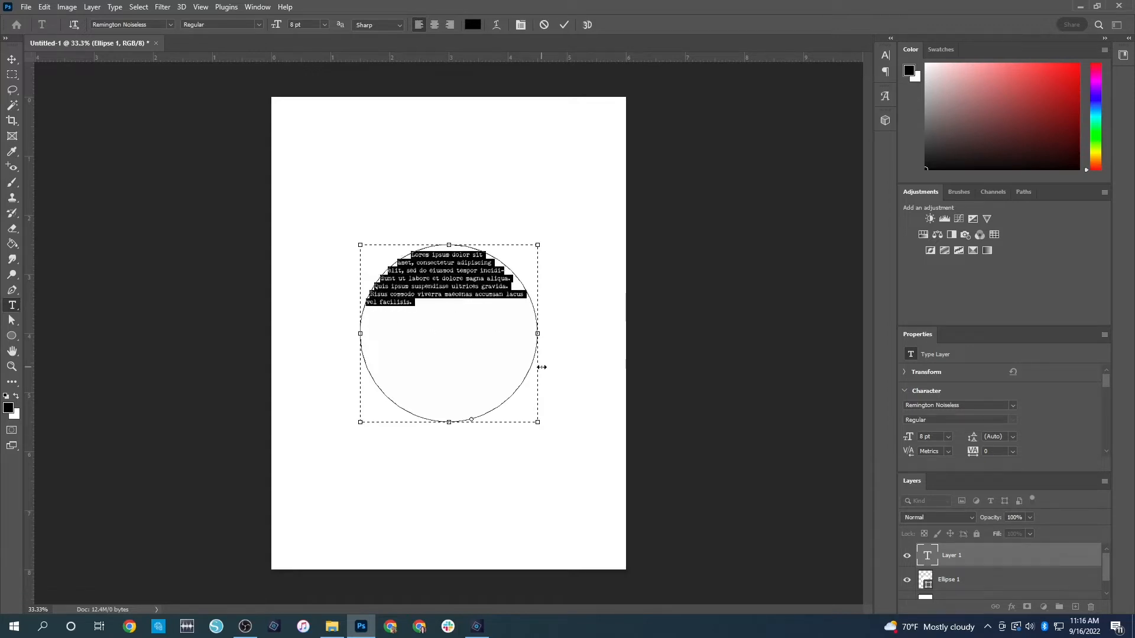
left_click(470, 319)
key("ctrl+v")
key("ctrl+v")
key("ctrl+v")
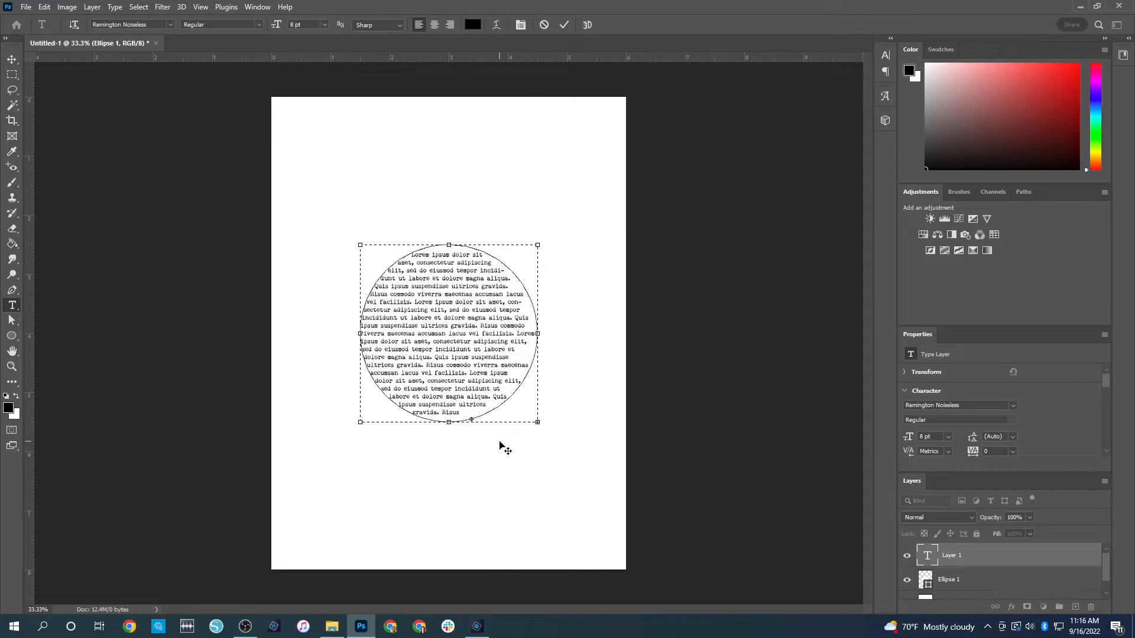
left_click(288, 264)
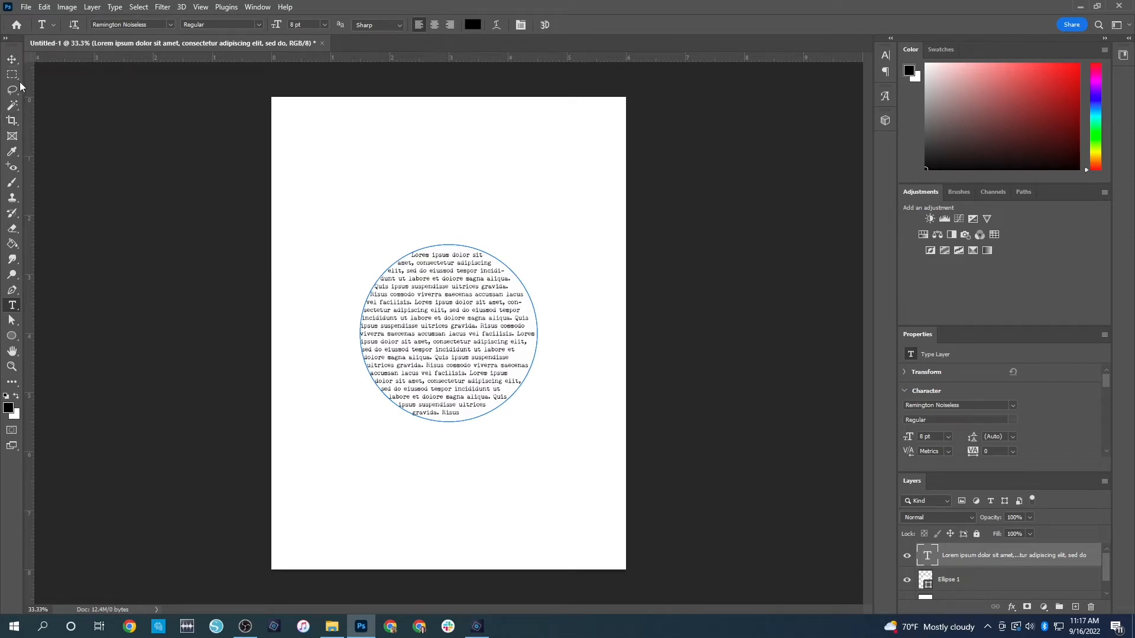
Reopen the circle's text for editing, commit it as is, and try moving the text layer separately from the circle
left_click(12, 59)
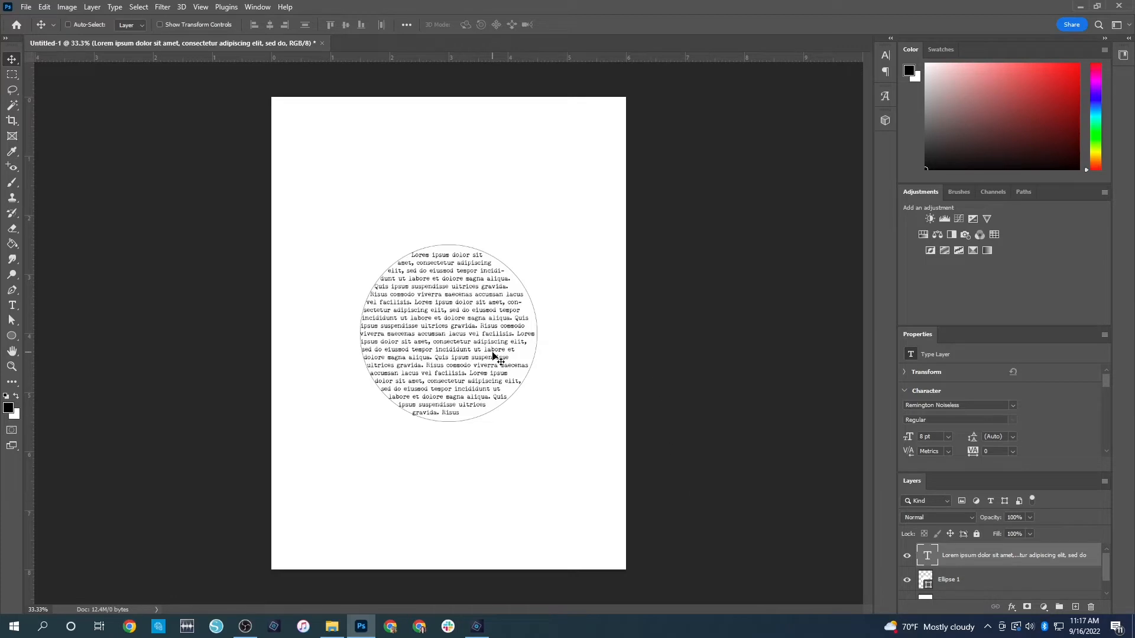
double_click(459, 327)
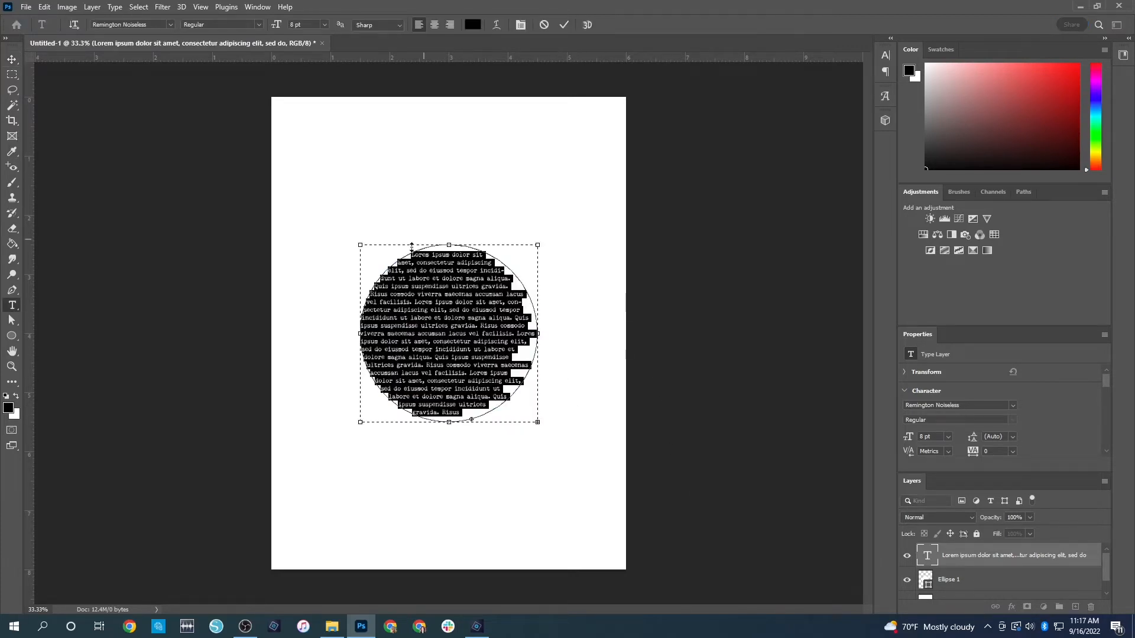
left_click(445, 334)
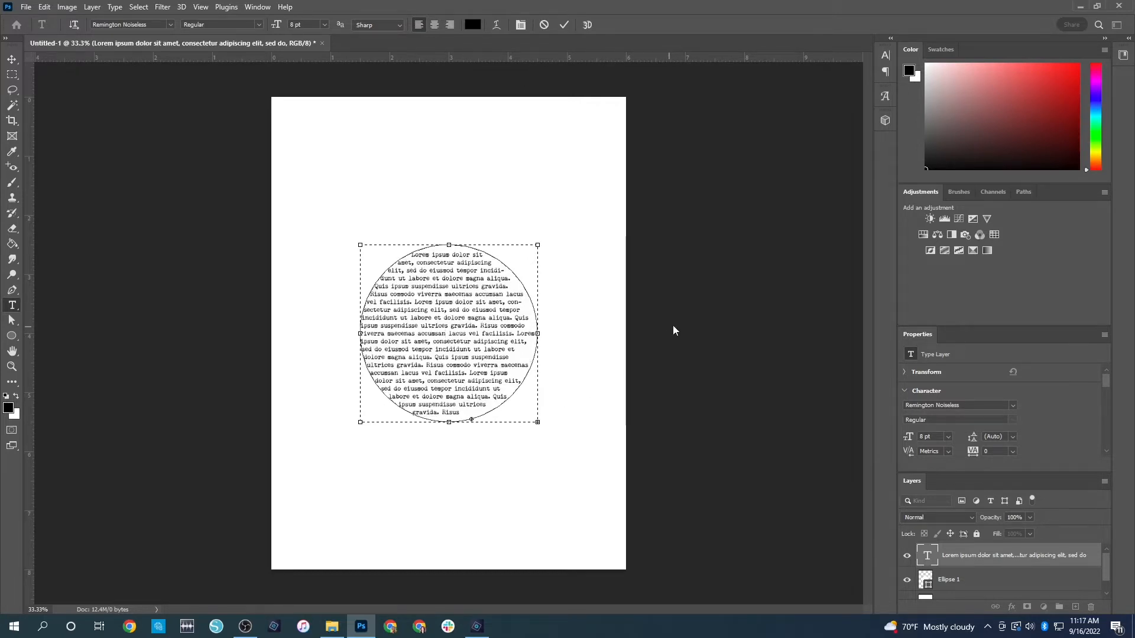
key("ctrl+Return")
key("v")
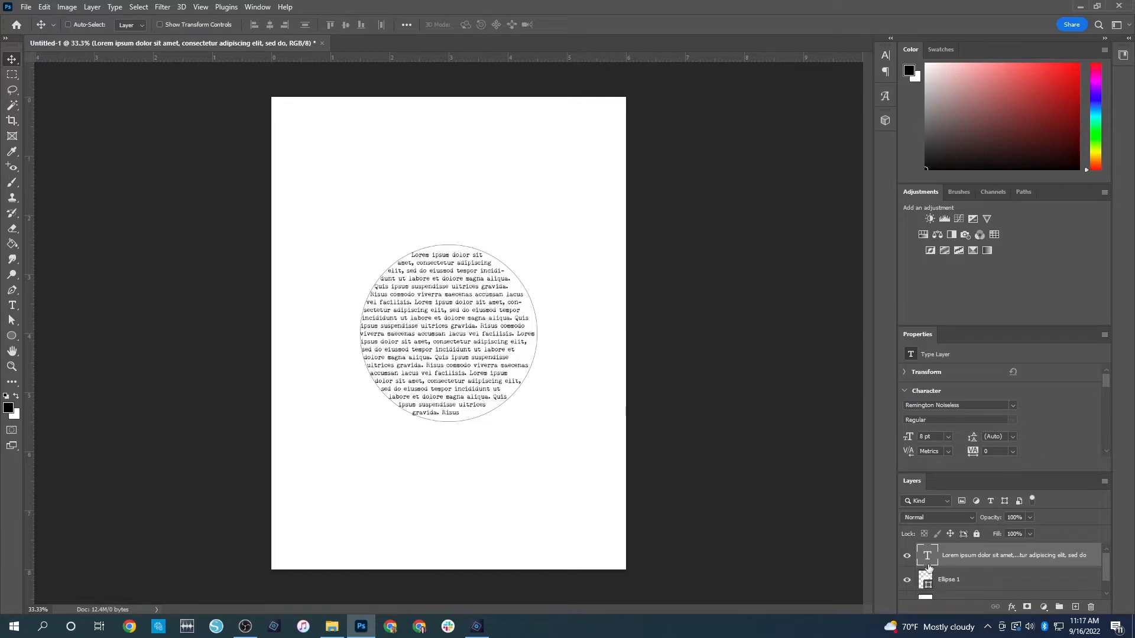
left_click_drag(429, 342, 406, 341)
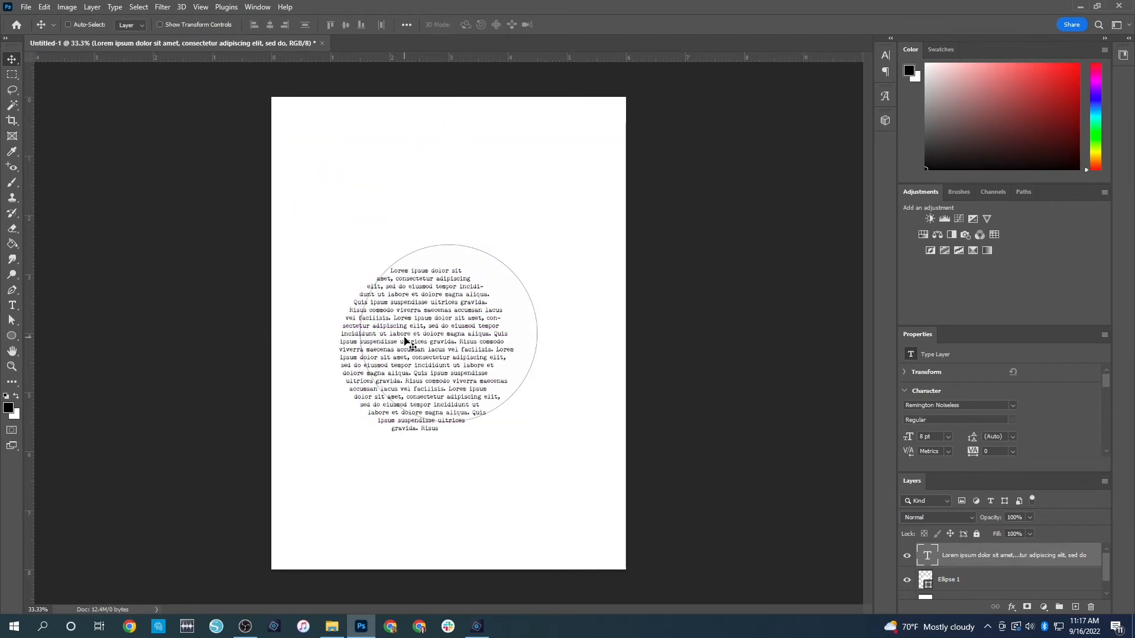
key("ctrl+z")
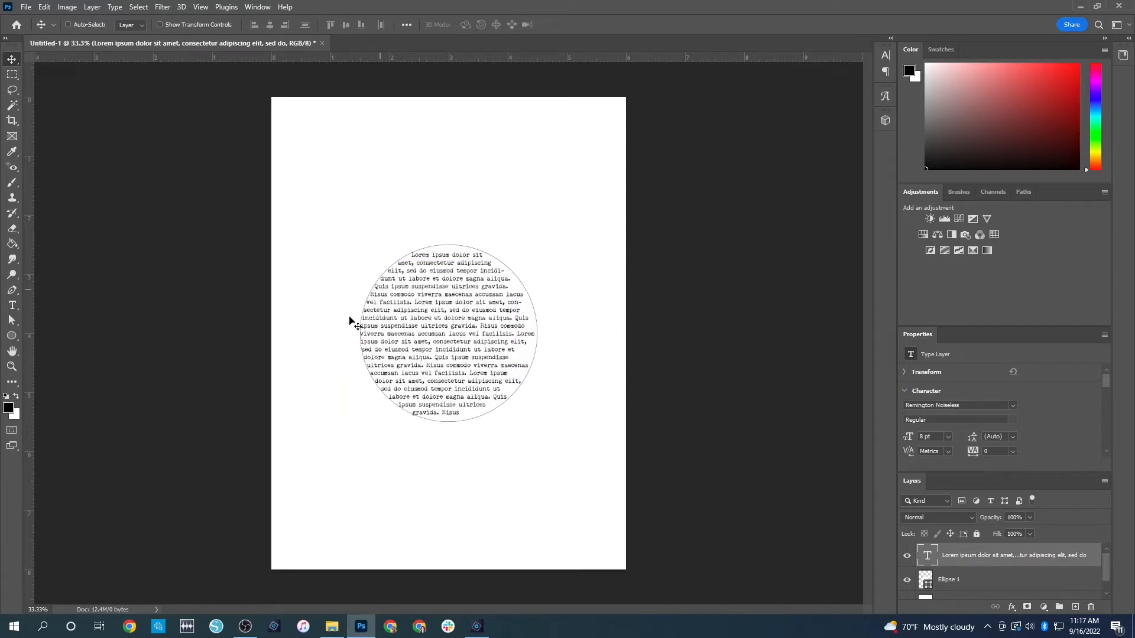
Move the circle and its text together to the page's upper-left corner and make the Background layer active
left_click(970, 583)
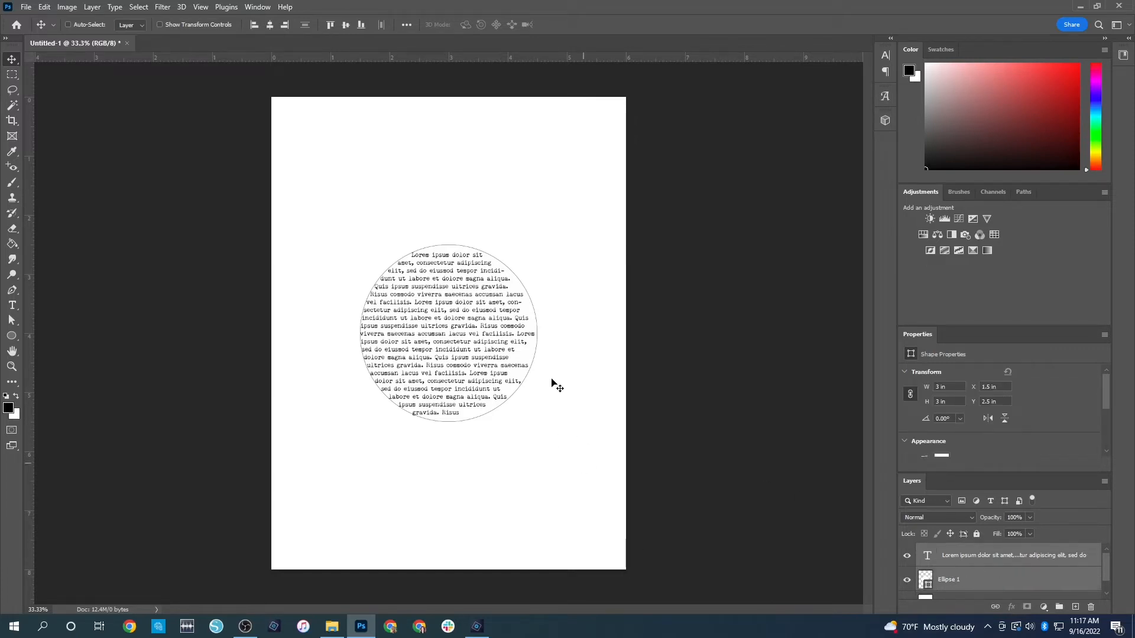
left_click_drag(438, 321, 379, 200)
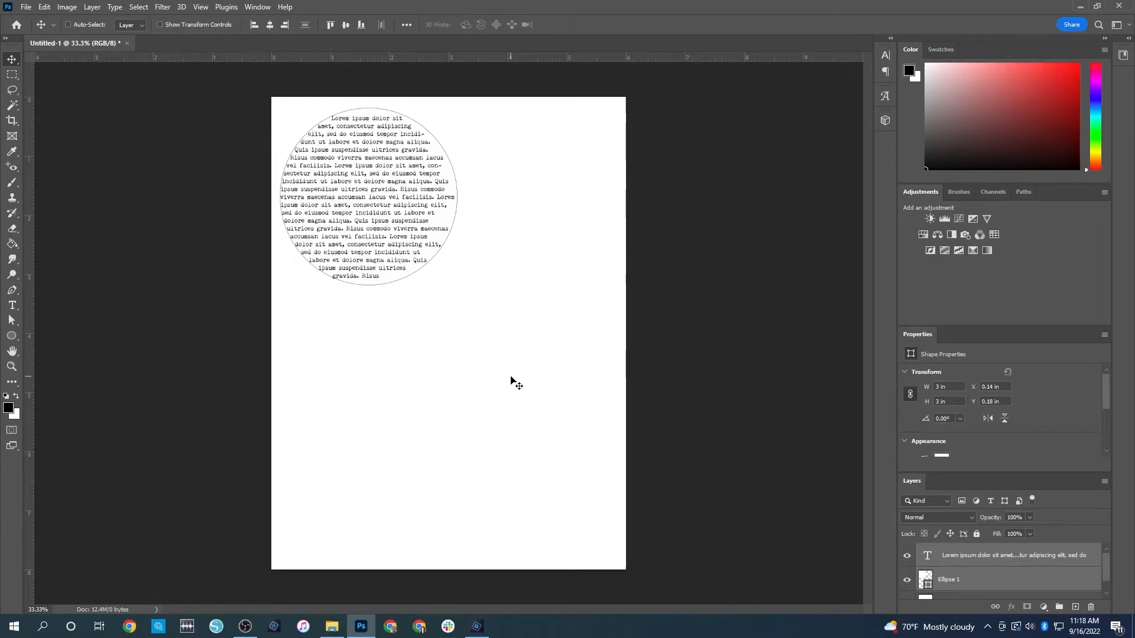
left_click(999, 584)
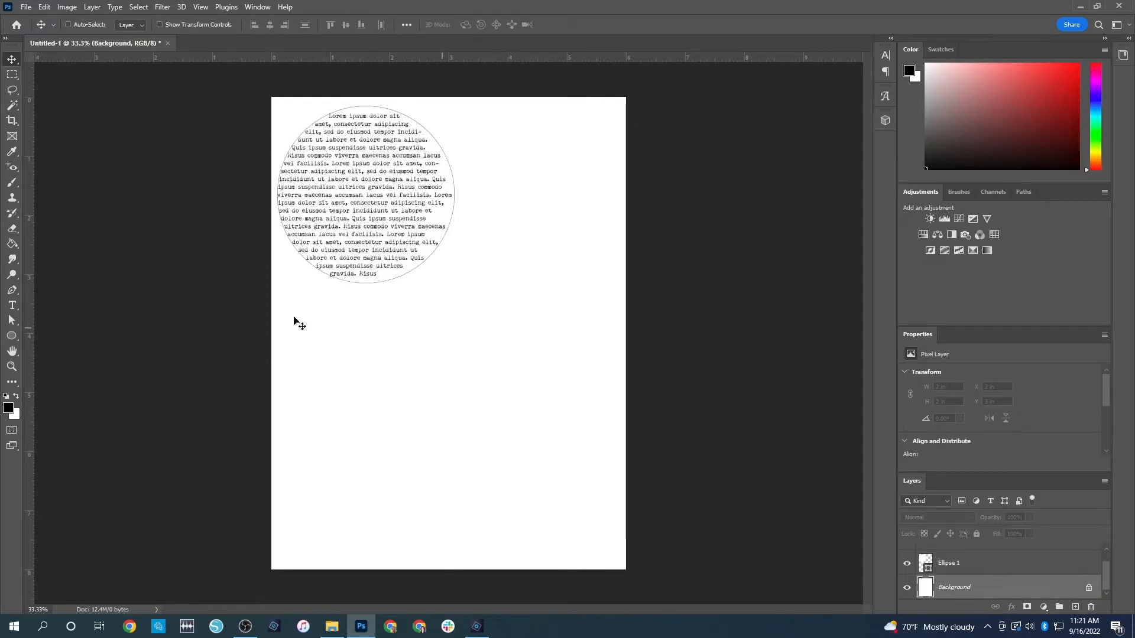
Draw a closed triangular path with the Pen tool in Path mode in the lower half of the page
left_click(14, 336)
right_click(15, 335)
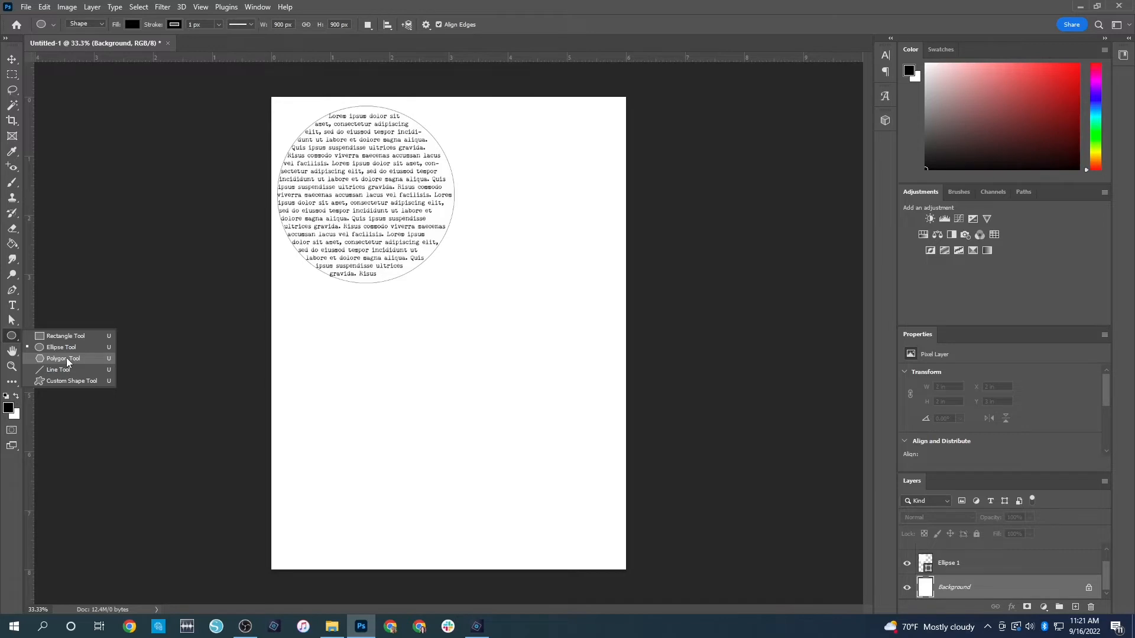
left_click(11, 293)
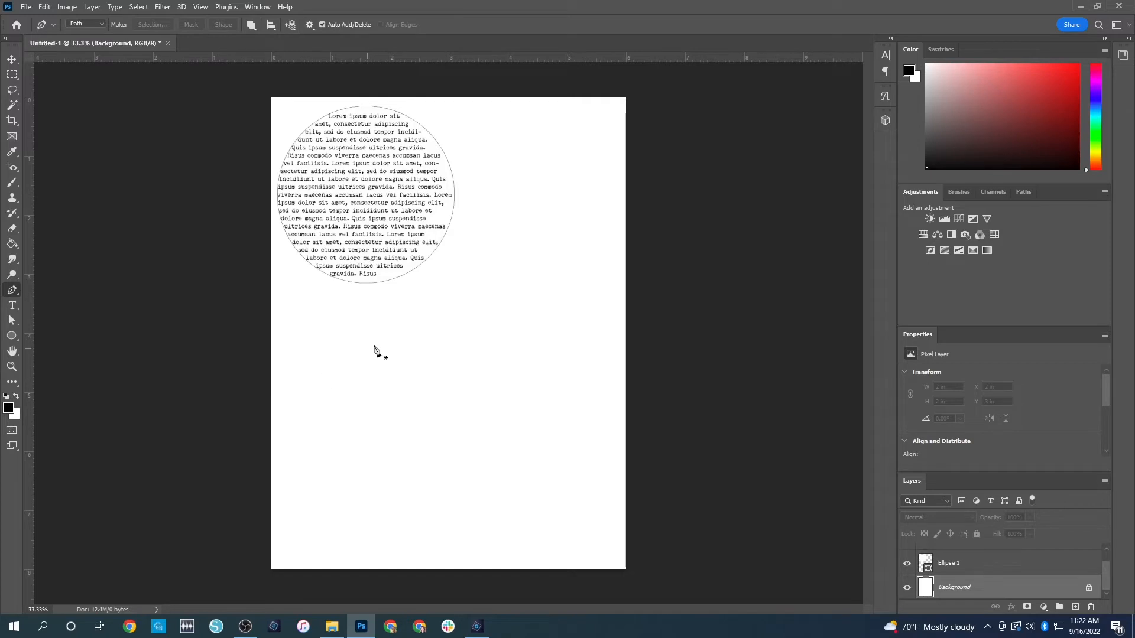
left_click(439, 344)
left_click(532, 506)
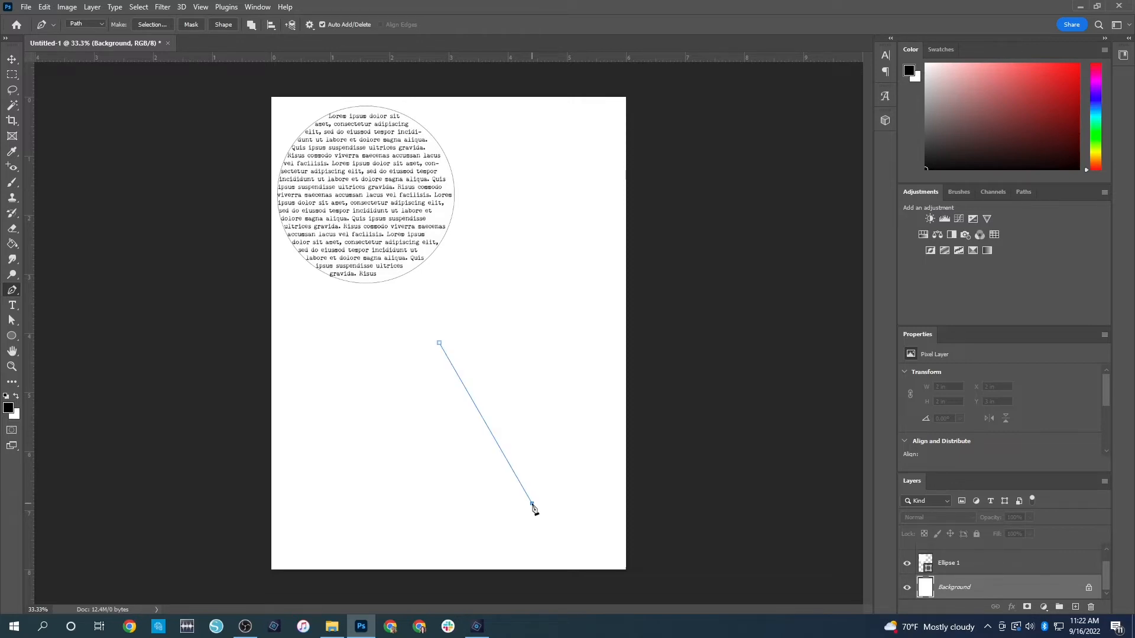
left_click(353, 501)
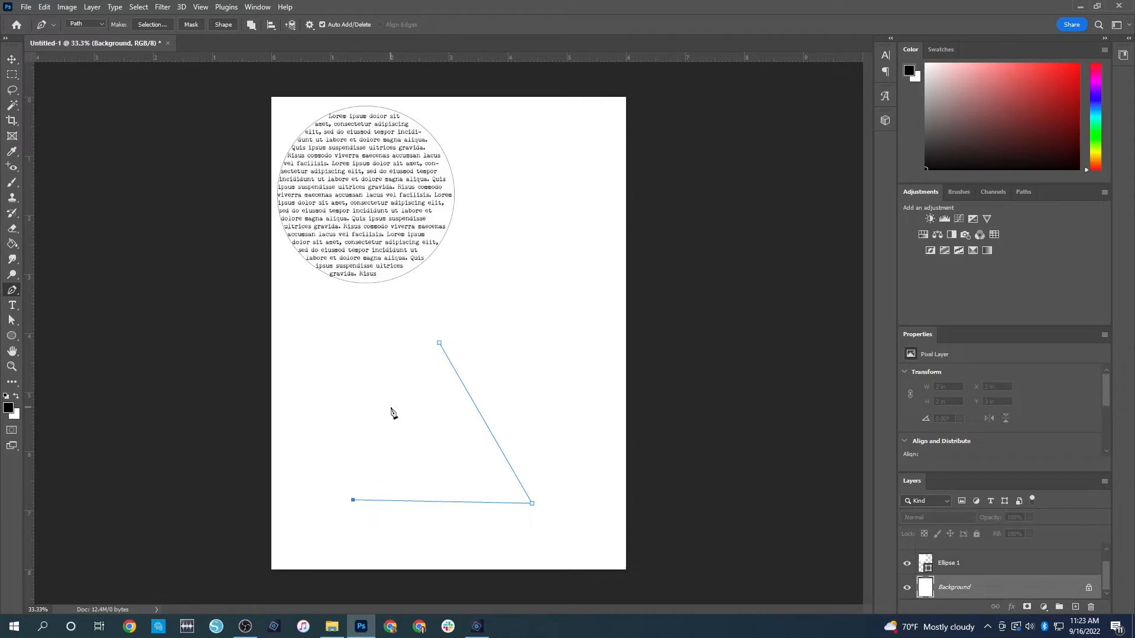
left_click(440, 344)
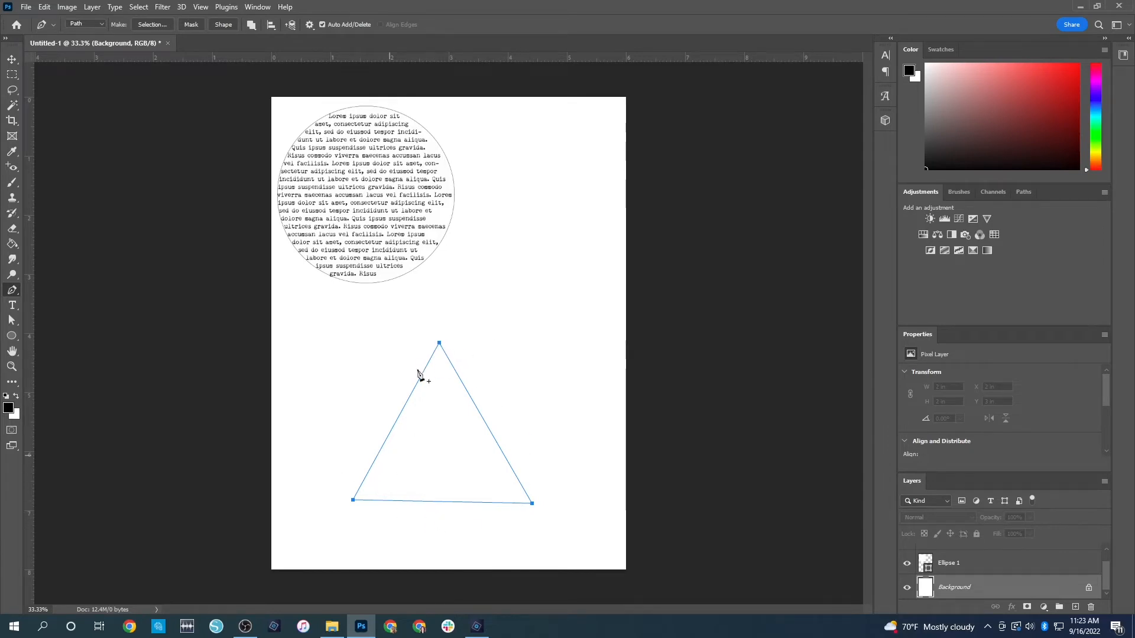
Fill the inside of the triangular path with 8 pt Lorem ipsum text, pasting the passage until it reaches the base, and commit it
left_click(13, 308)
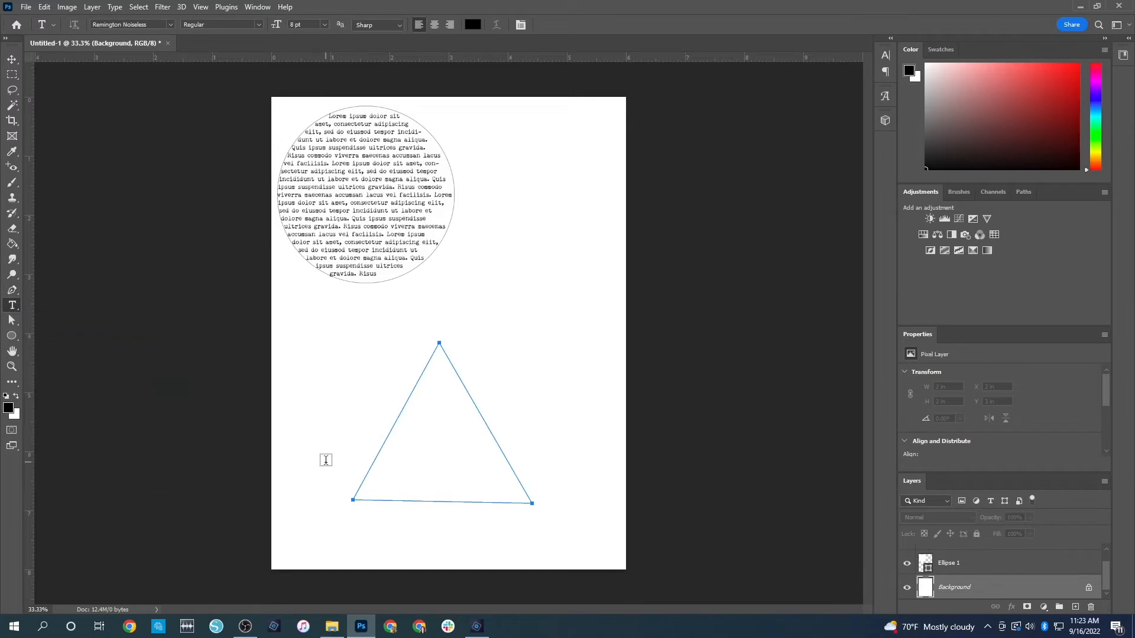
left_click(442, 439)
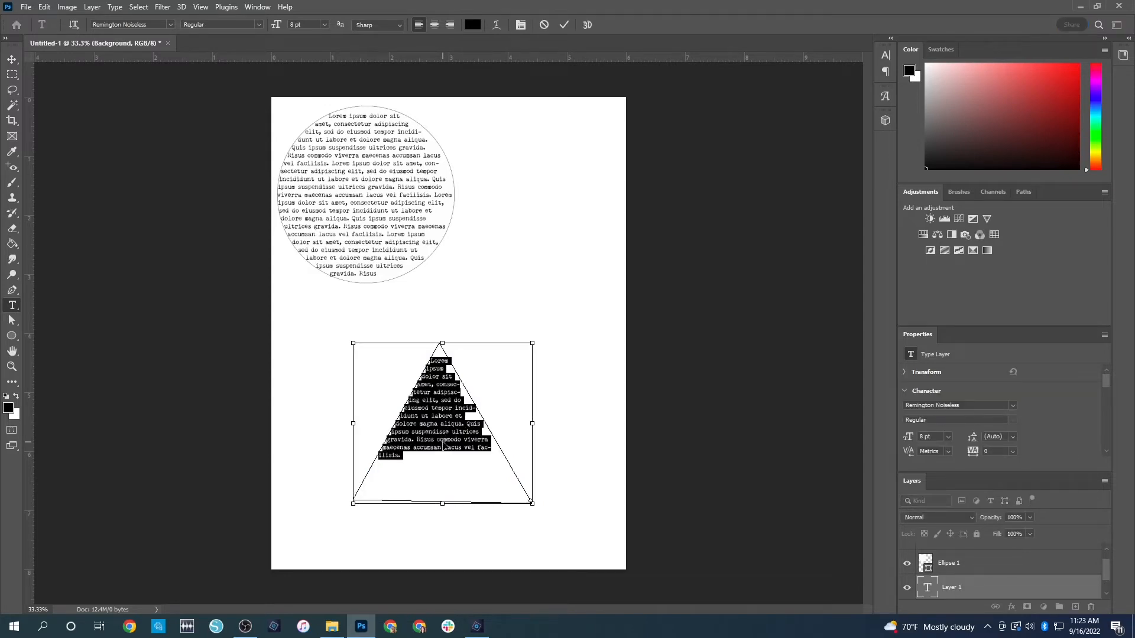
key("ctrl+v")
key("ctrl+v")
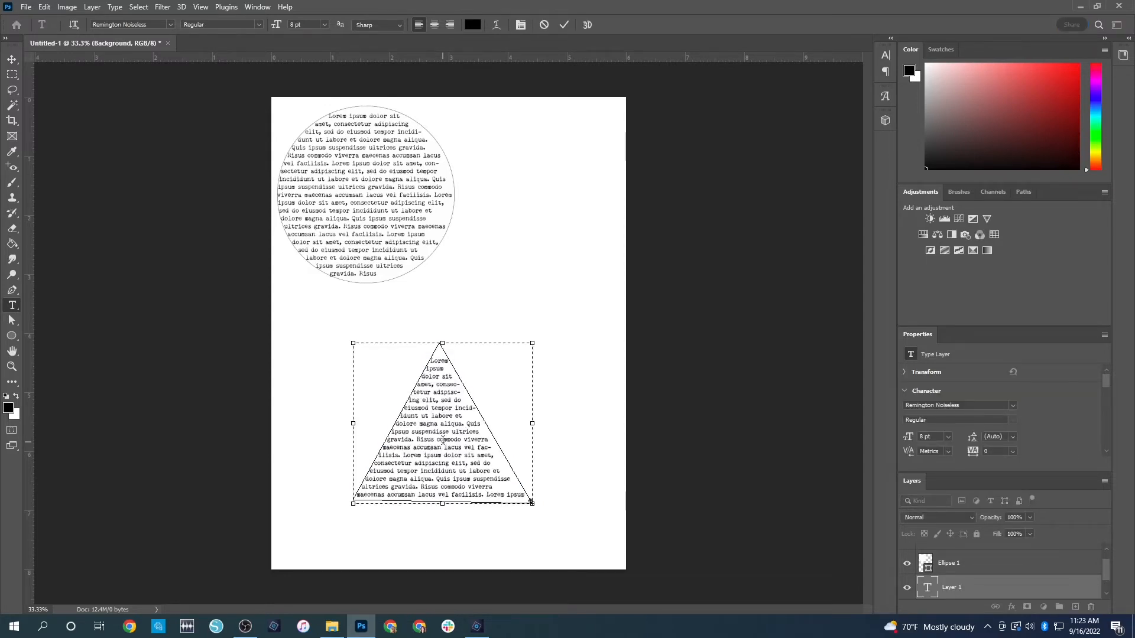
key("ctrl+Return")
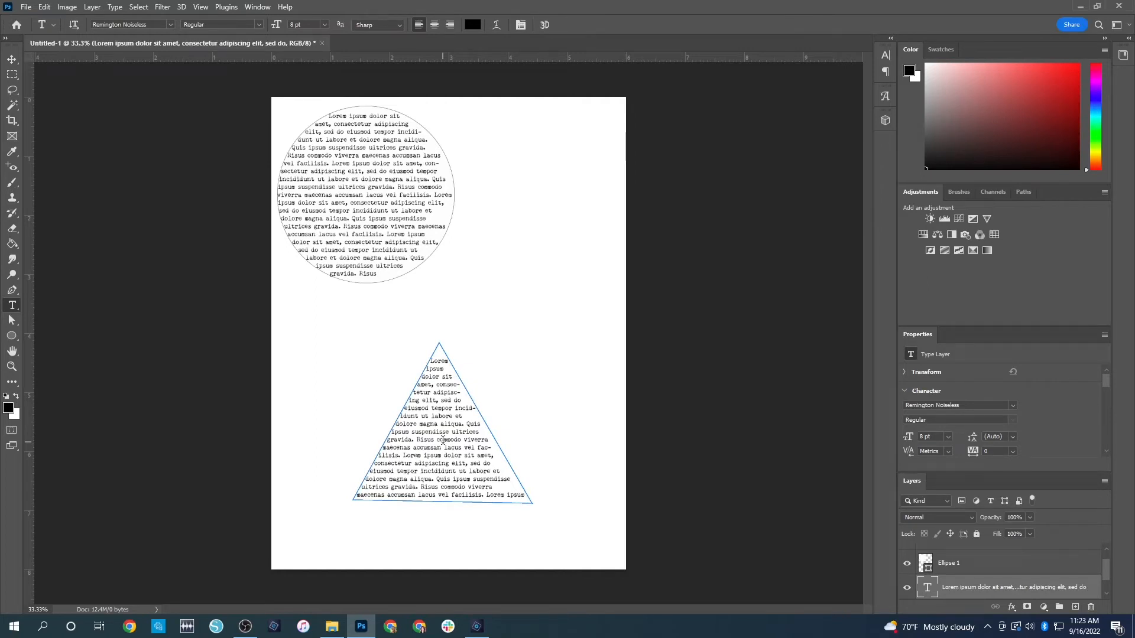
left_click(13, 62)
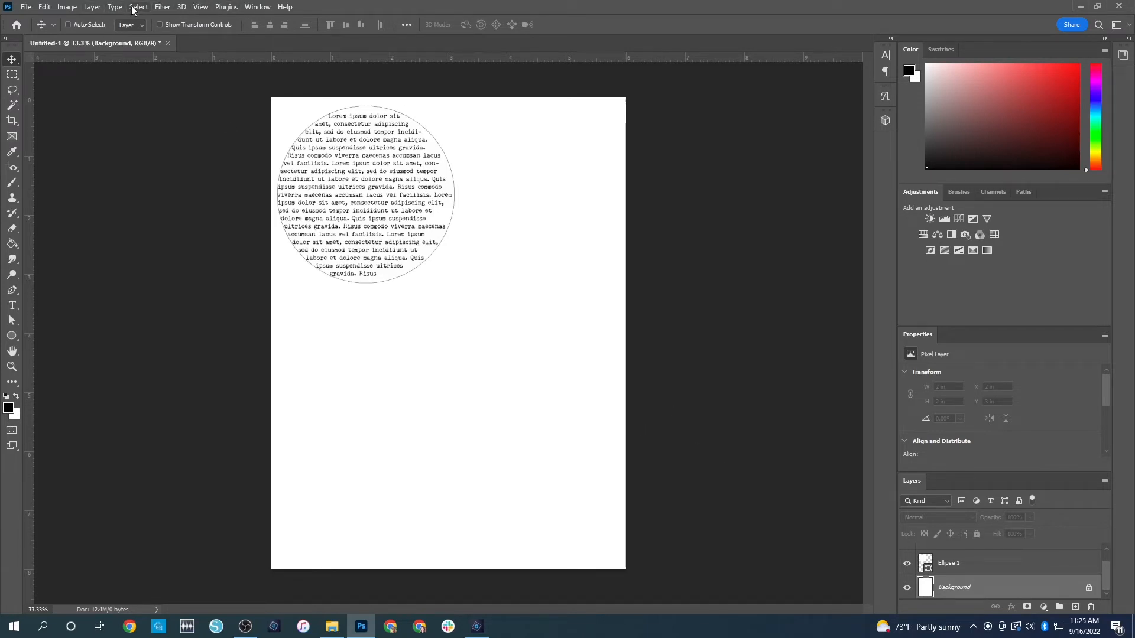
Create a new empty layer directly above the Background, keeping Normal mode and 100% opacity
left_click(93, 7)
mouse_move(109, 19)
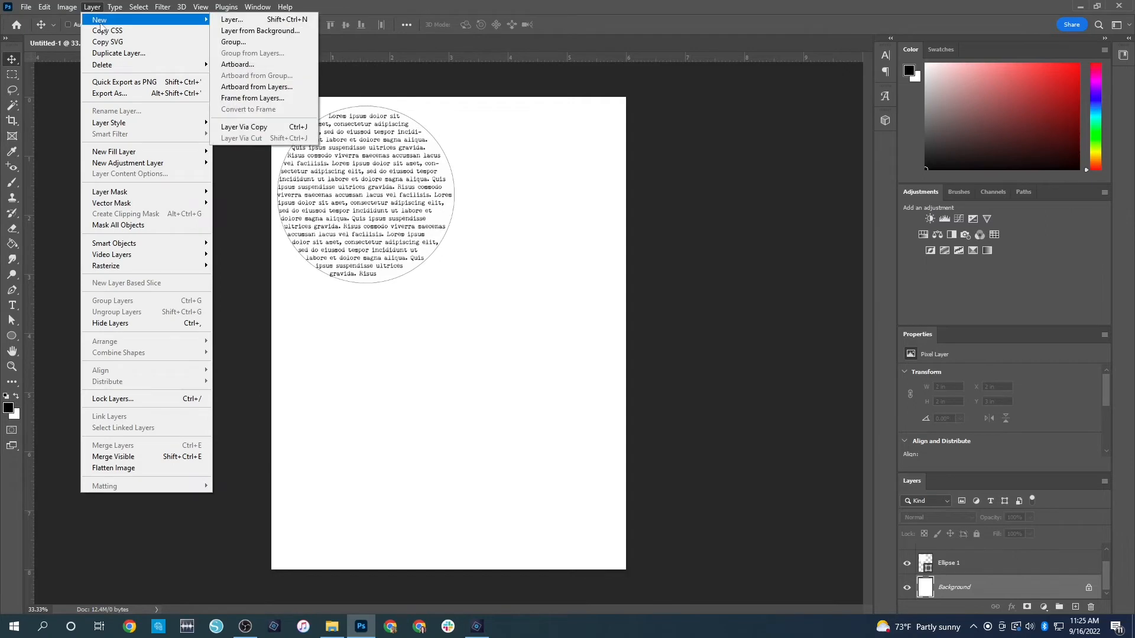
left_click(259, 19)
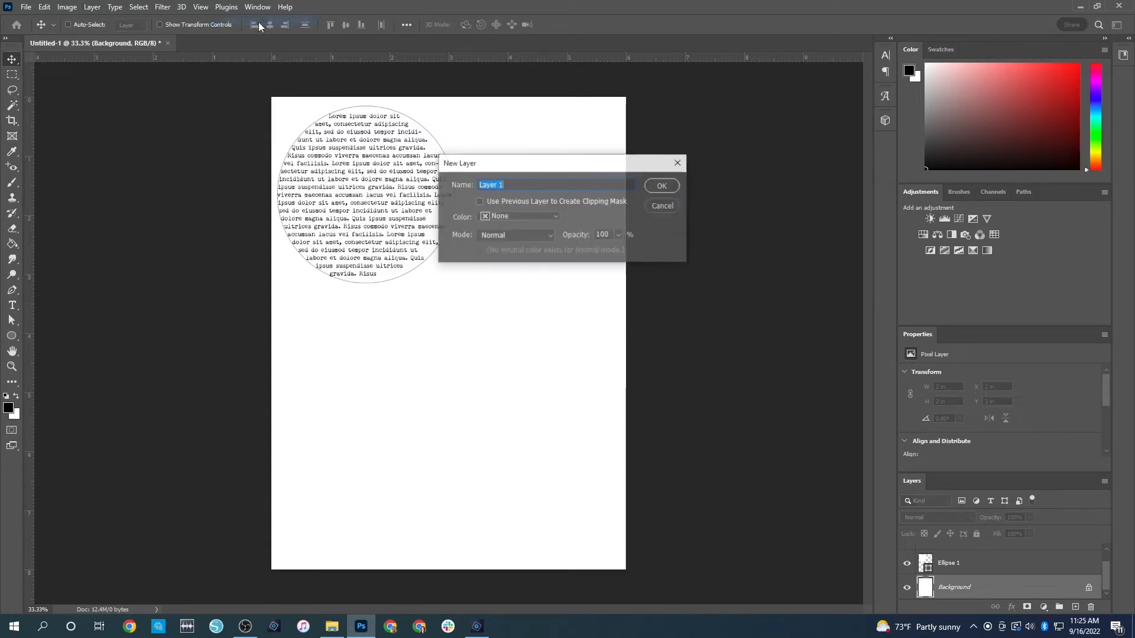
left_click(650, 189)
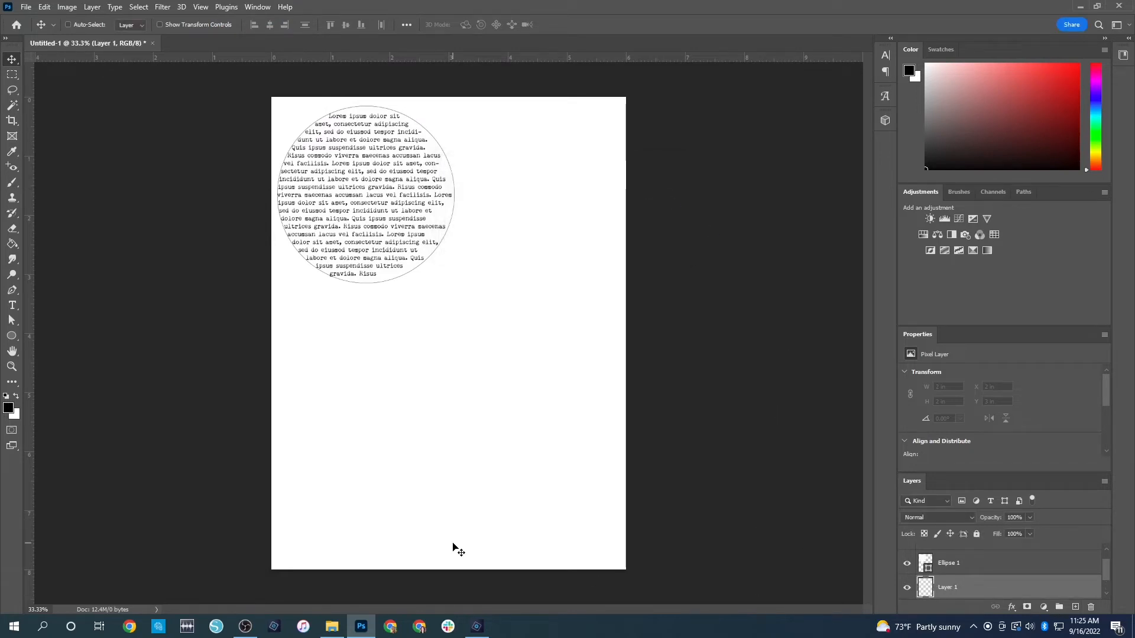
Draw a closed triangular path about 3.1 in wide and 2.67 in high with the Pen tool in the page's lower half
left_click(12, 289)
left_click(443, 322)
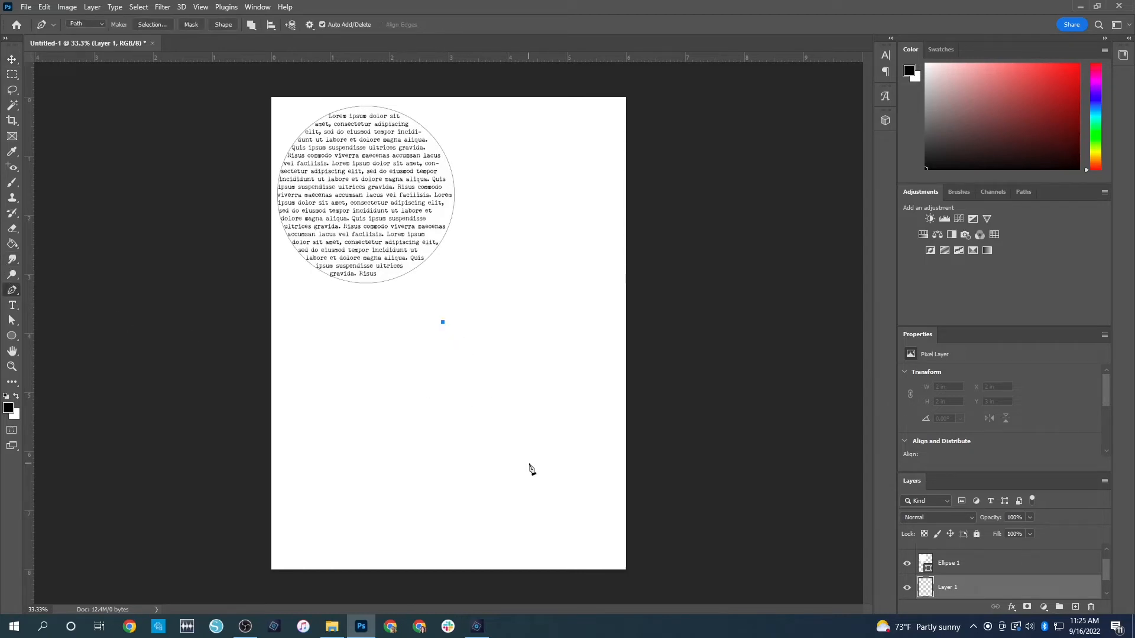
left_click(529, 472)
left_click(346, 479)
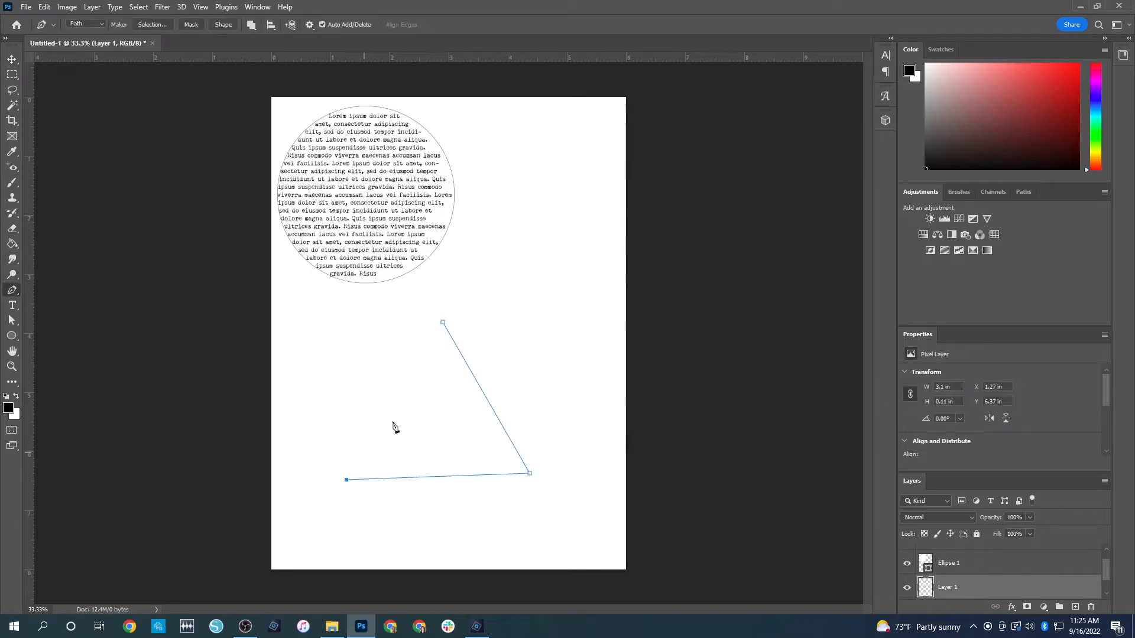
left_click(443, 323)
Stroke the triangular path with the Pencil on the new layer, without simulated pressure, and toggle the display of the path
right_click(447, 433)
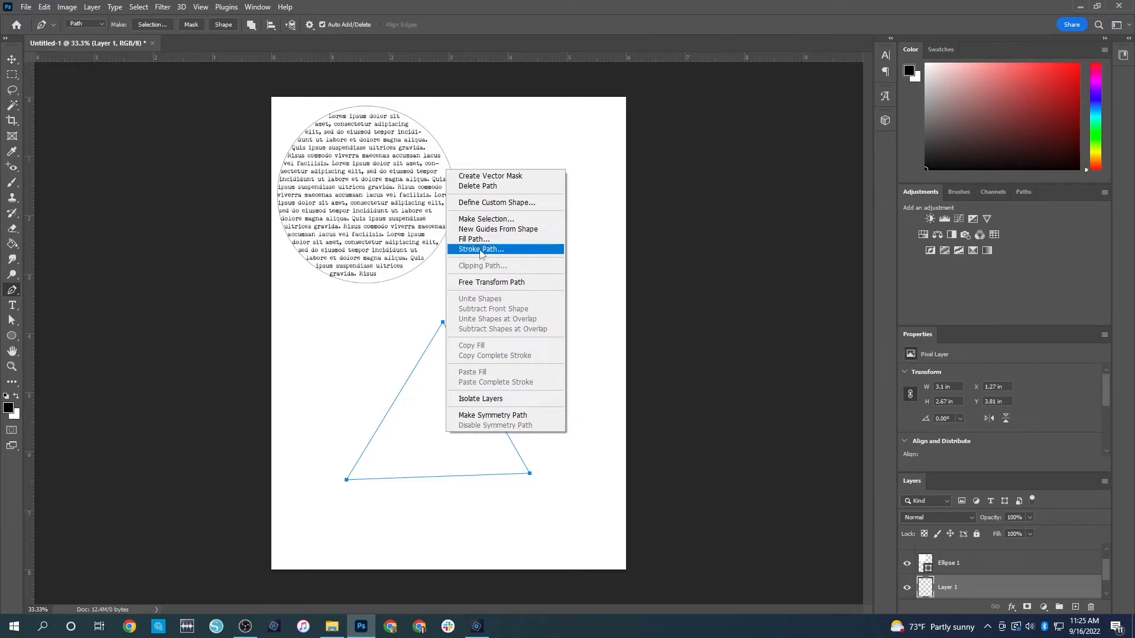
left_click(483, 251)
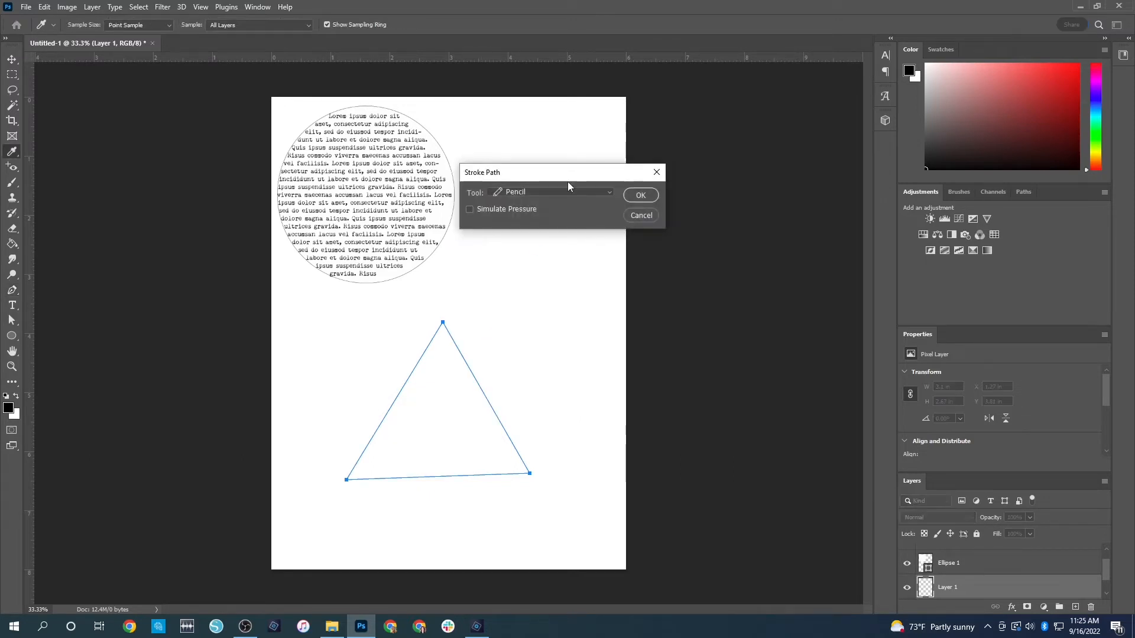
left_click(639, 196)
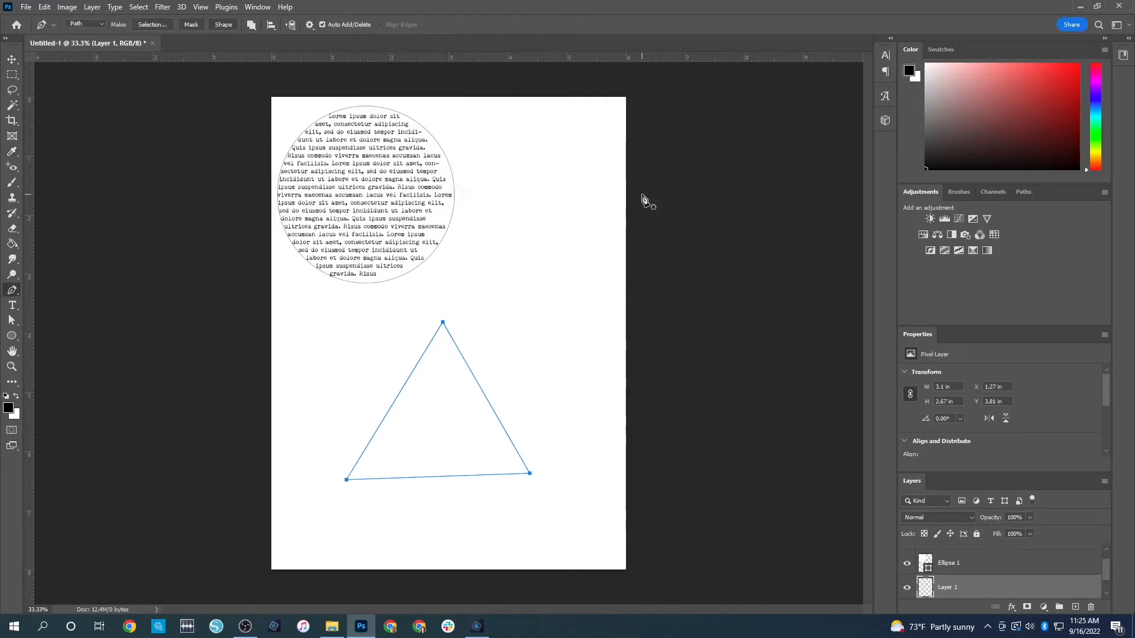
left_click(12, 59)
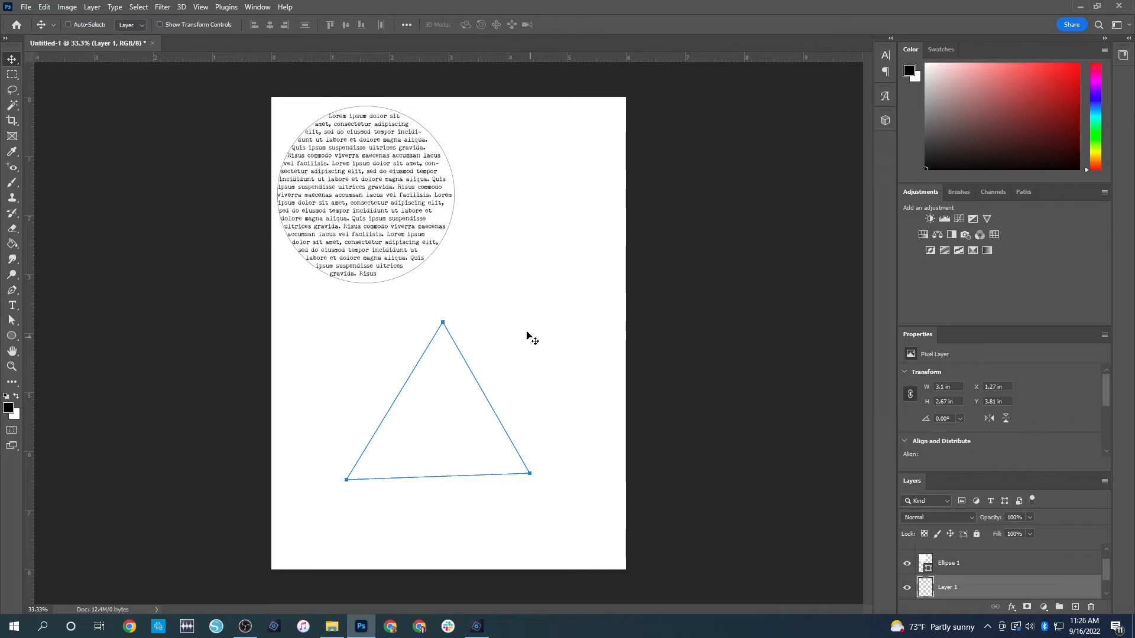
key("Return")
key("ctrl+h")
key("ctrl+h")
key("ctrl+h")
Fill the inside of the stroked triangle with 8 pt Lorem ipsum text, pasting the passage repeatedly down to the base, and commit it
left_click(11, 306)
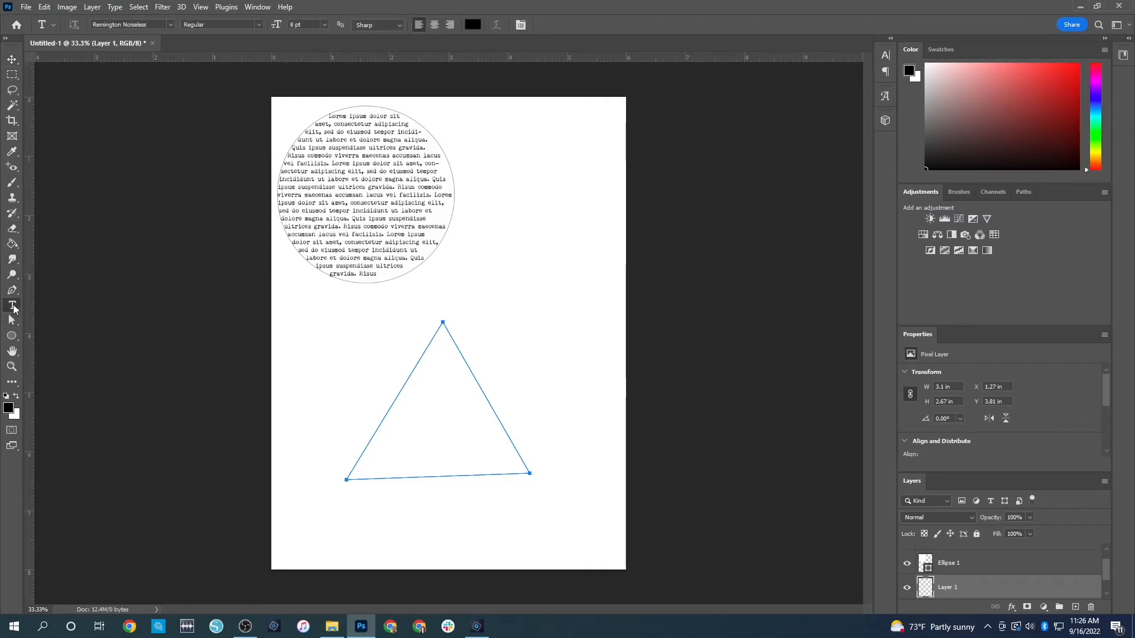
left_click(412, 424)
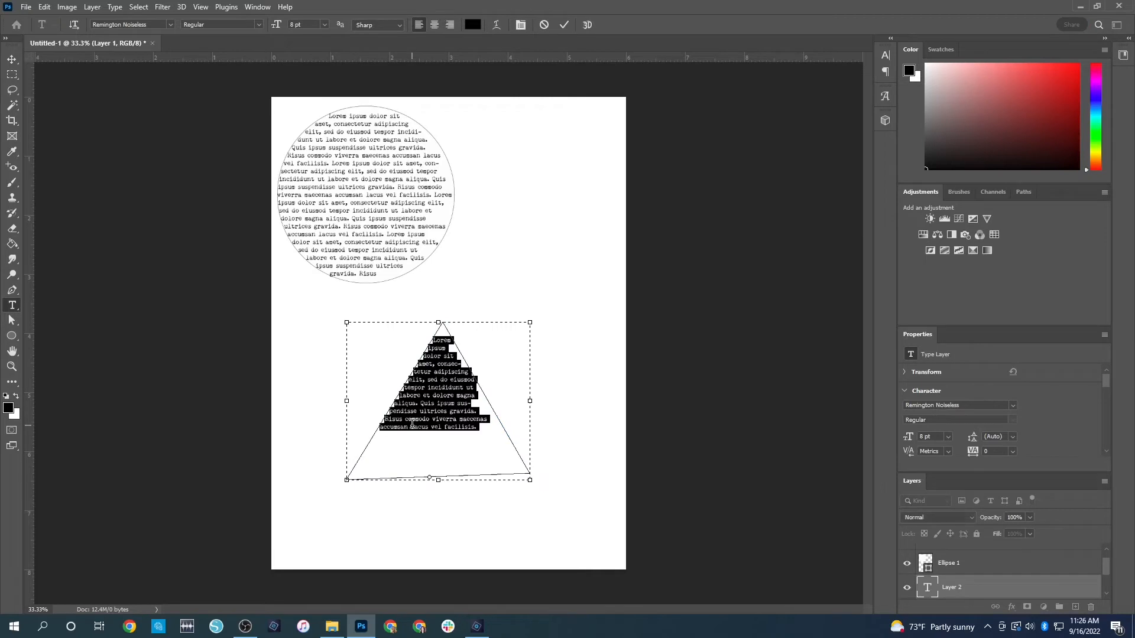
key("ctrl+v")
key("ctrl+v")
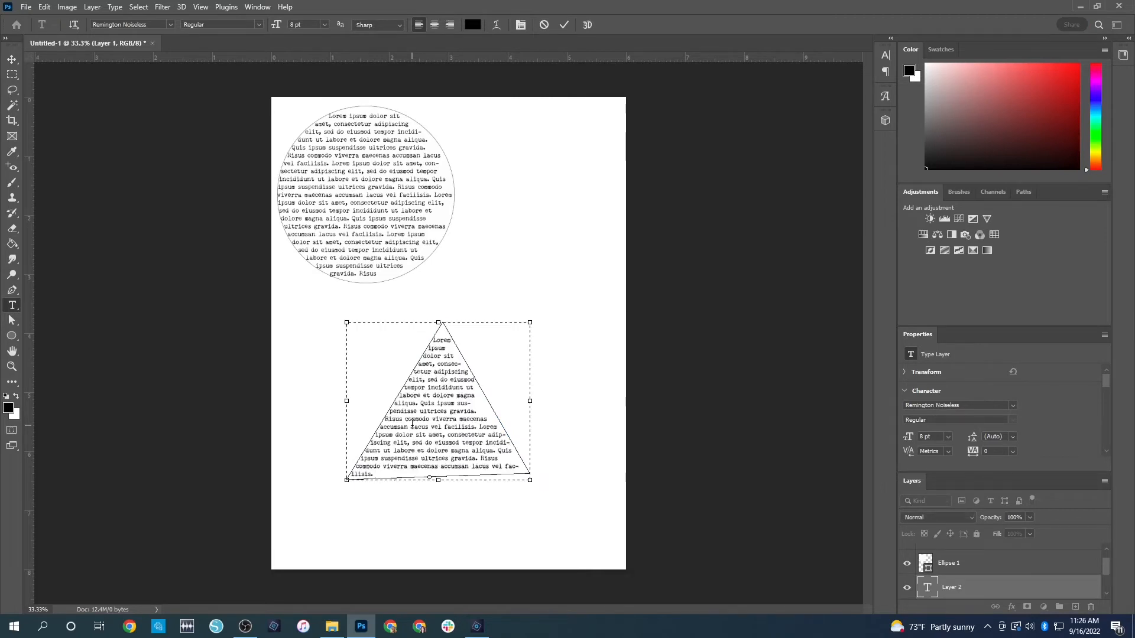
key("ctrl+v")
key("ctrl+Return")
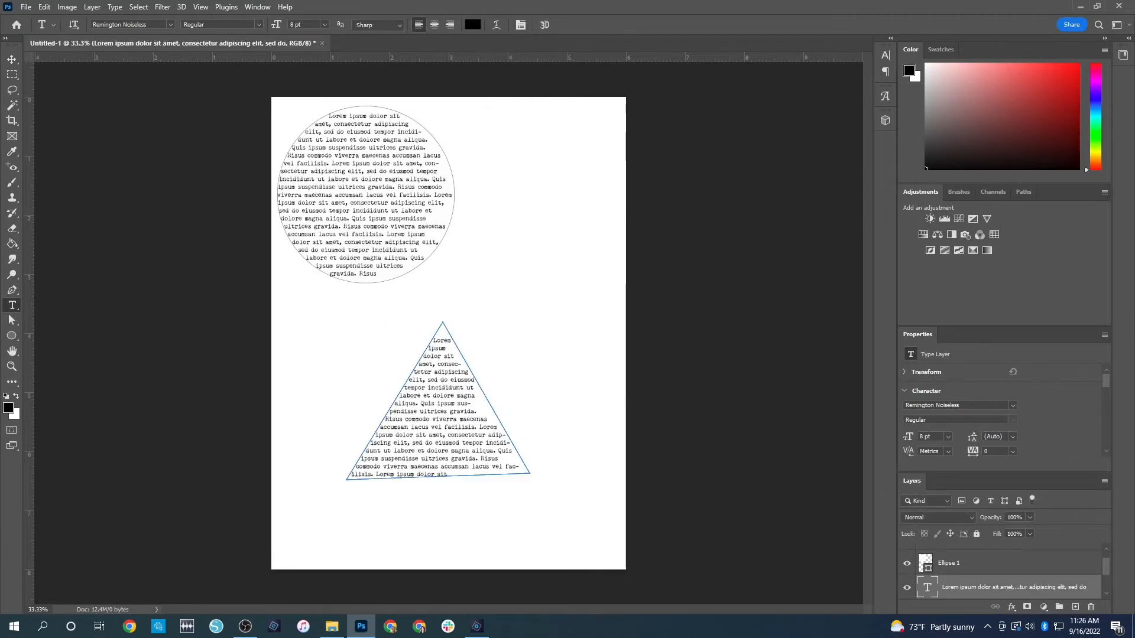
Select the Ellipse 1 layer and make the Background layer active to view both text shapes without path highlights
left_click(968, 561)
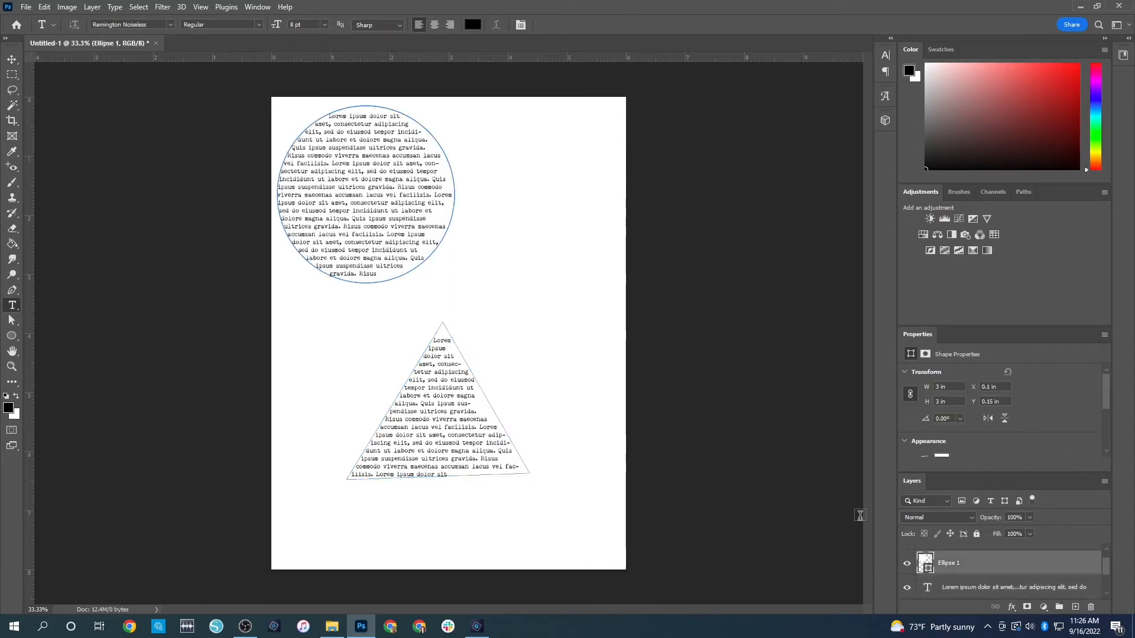
scroll(991, 589, "down", 3)
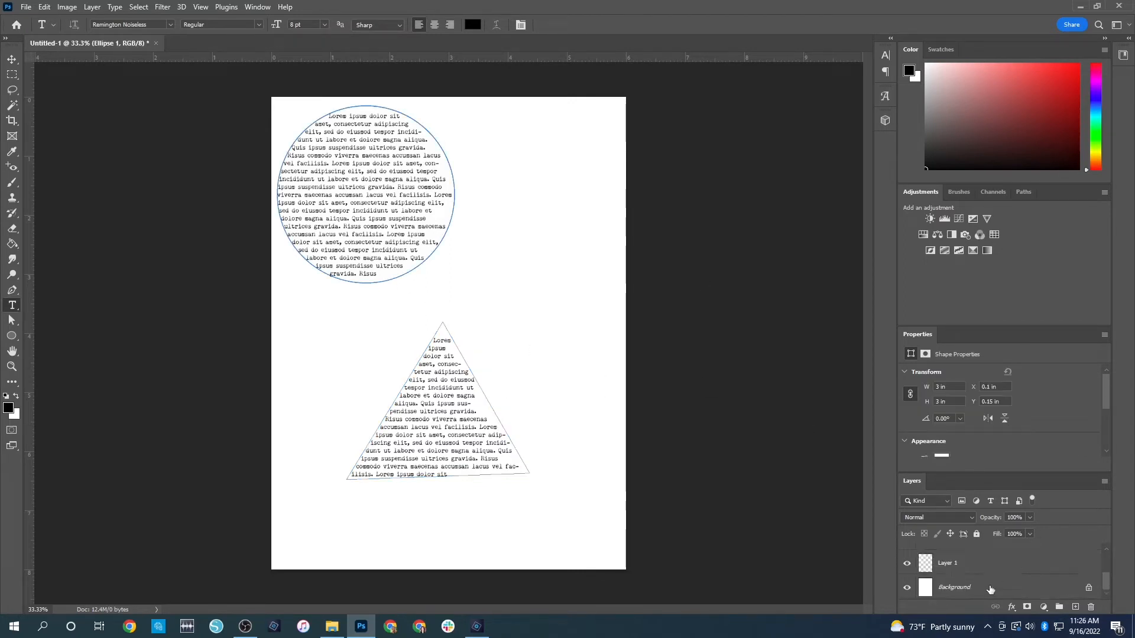
left_click(988, 591)
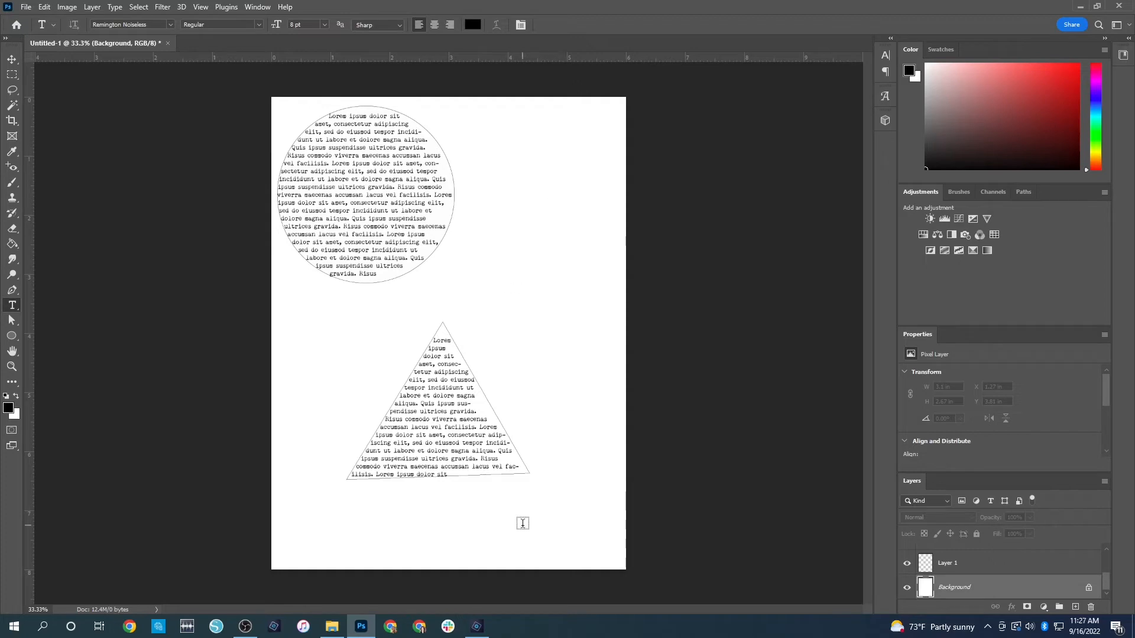
Switch to Photoshop Elements and create a blank white 12 by 8 in RGB document at 300 pixels/inch
left_click(477, 627)
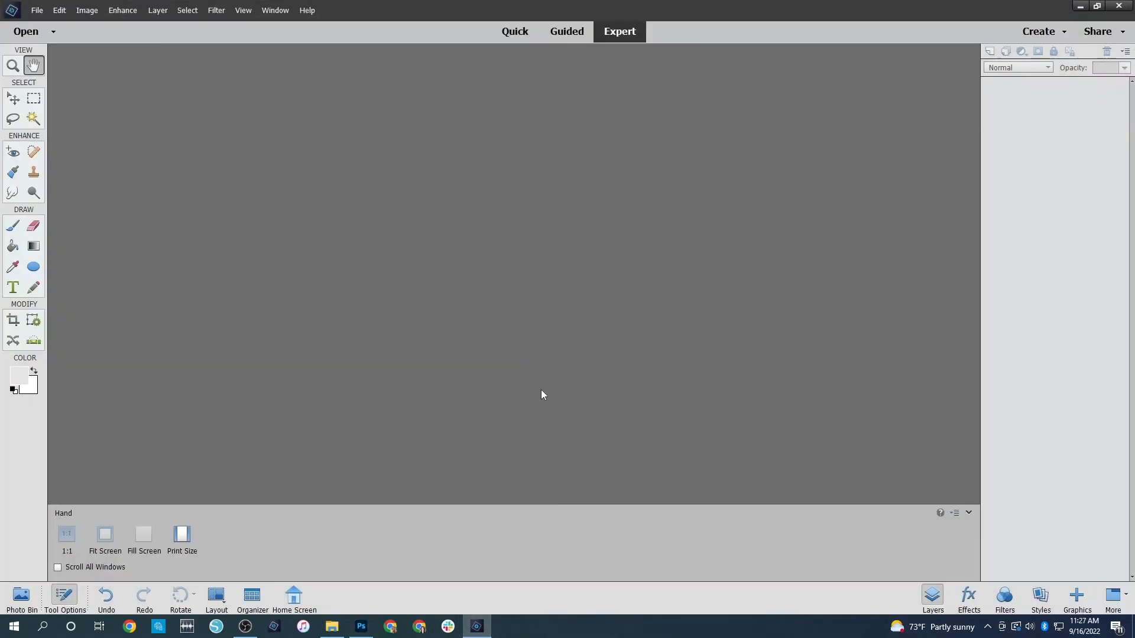
left_click(53, 38)
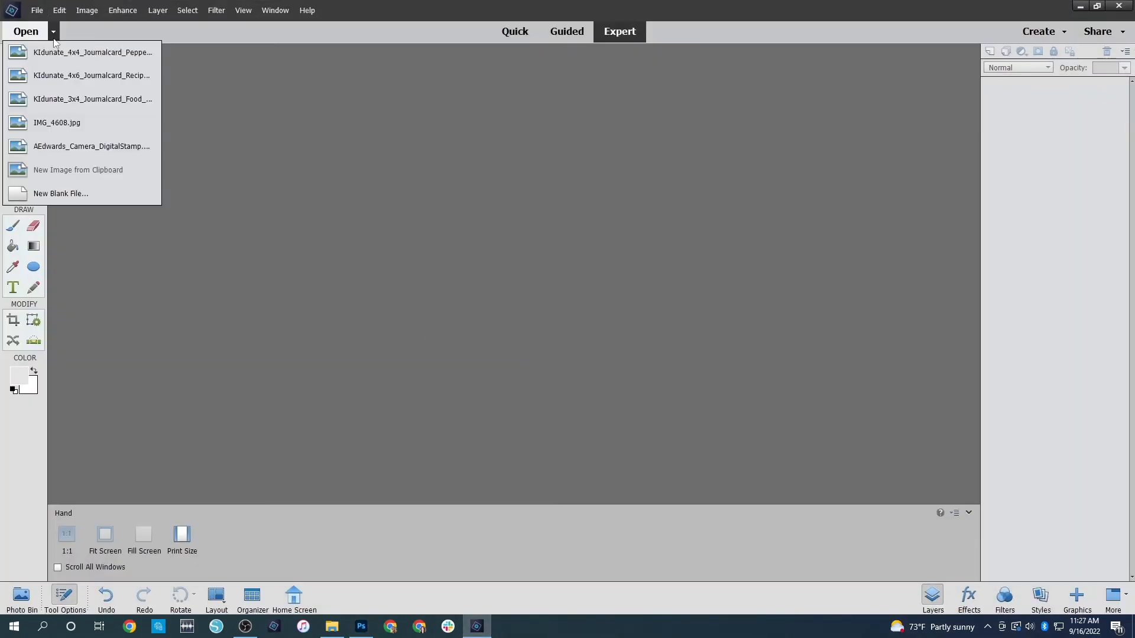
left_click(82, 190)
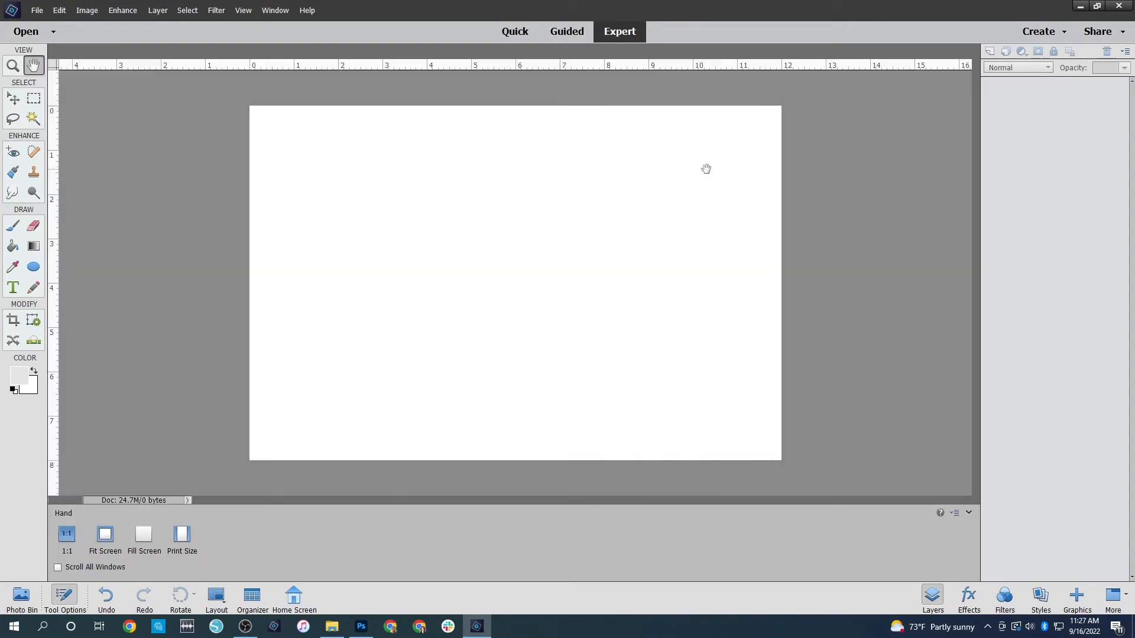
left_click(708, 171)
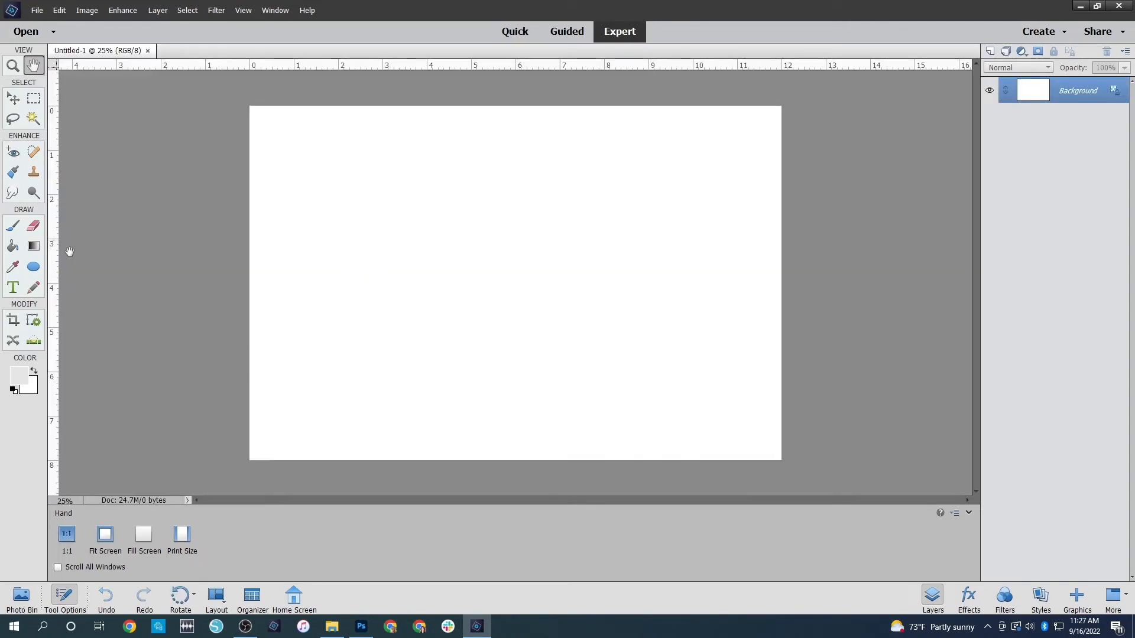
Place a light grey ellipse with a fixed size of 3 by 3 in and move it to the page's upper-left area
left_click(34, 267)
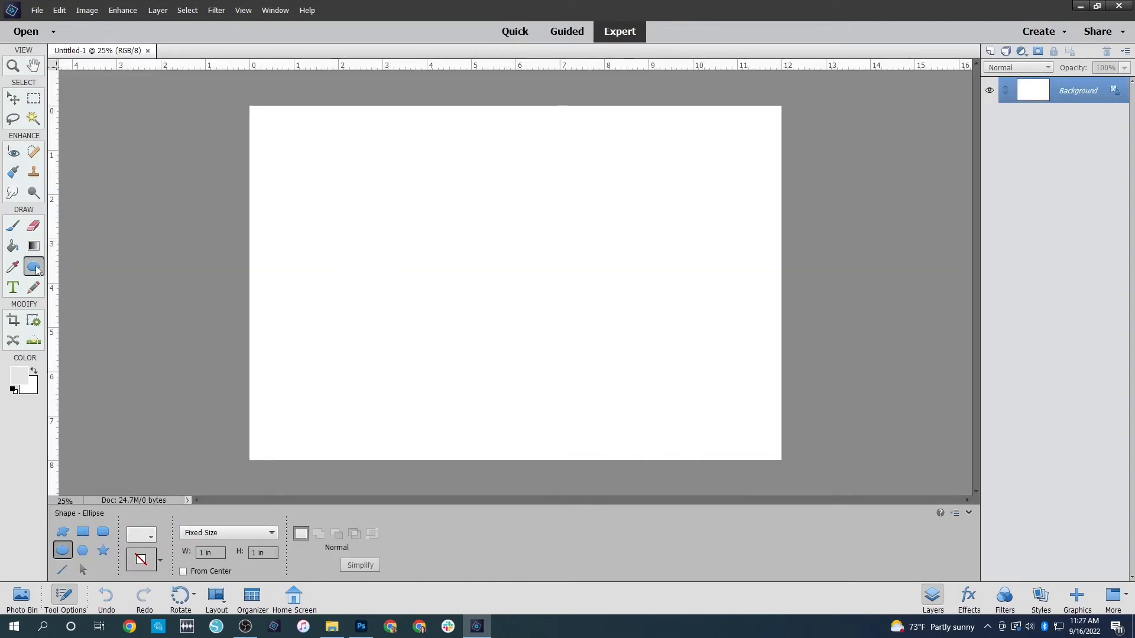
left_click(148, 537)
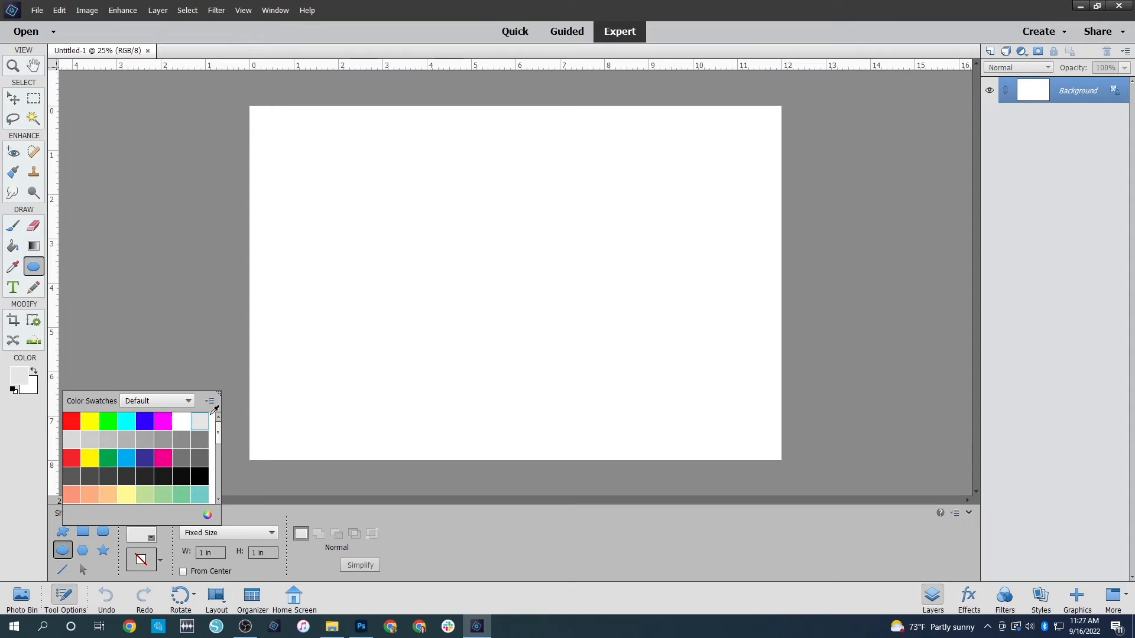
left_click(203, 556)
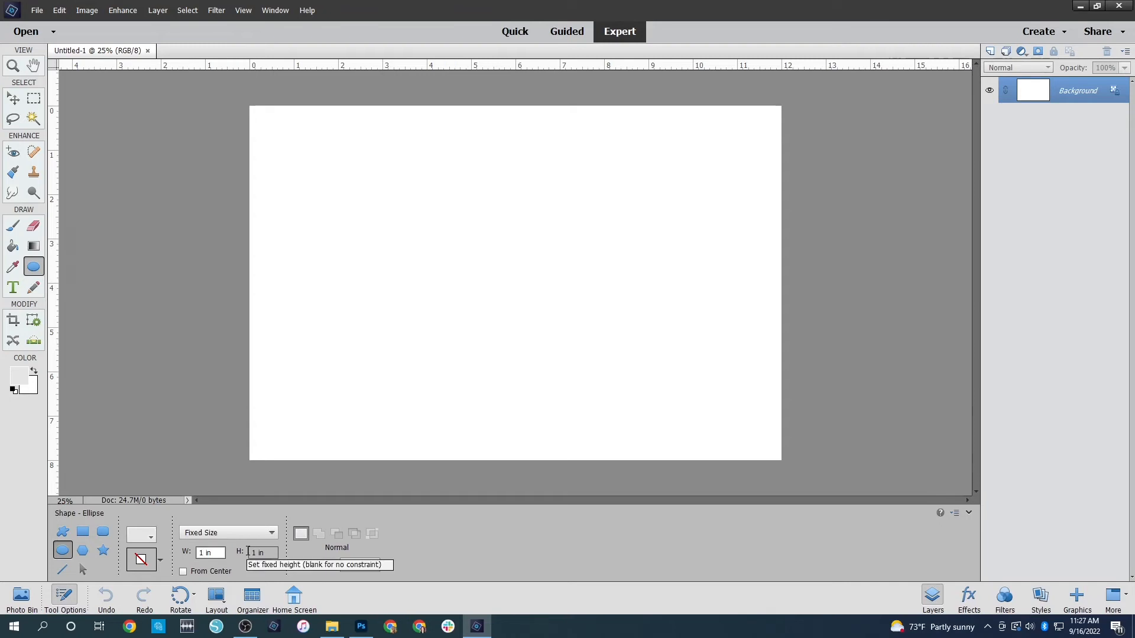
type("2")
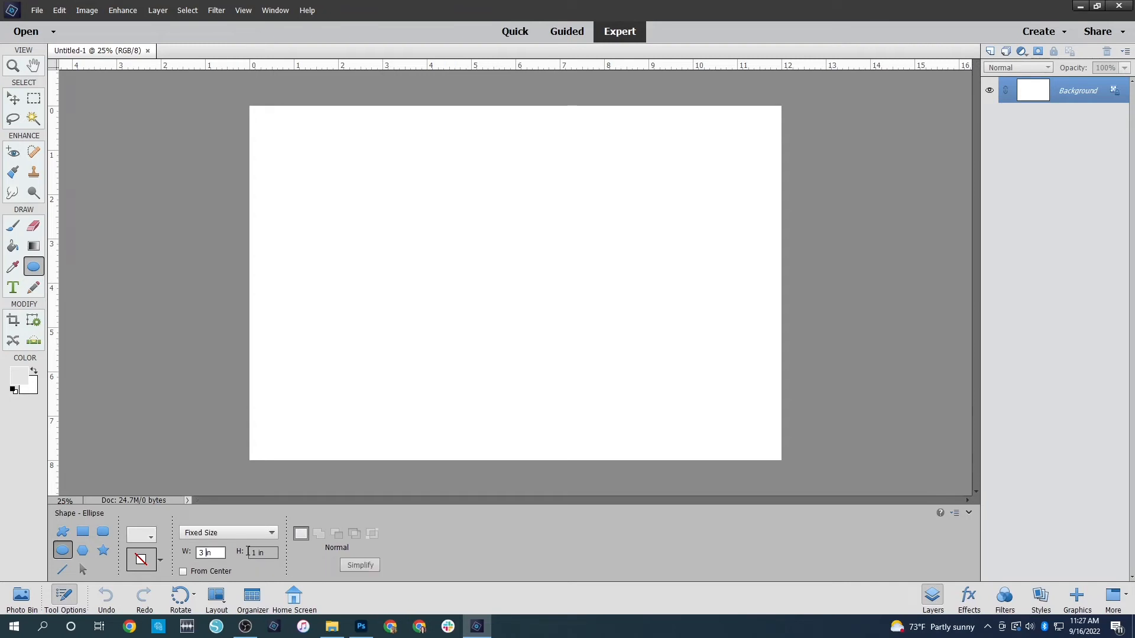
left_click(248, 552)
key("Return")
left_click(441, 298)
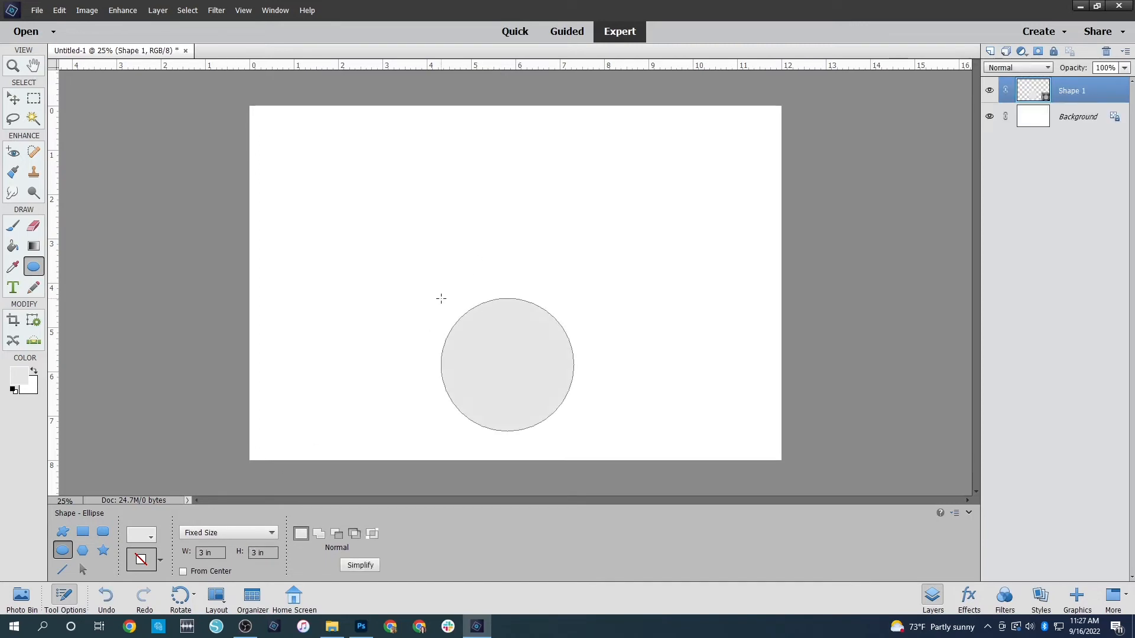
left_click(15, 101)
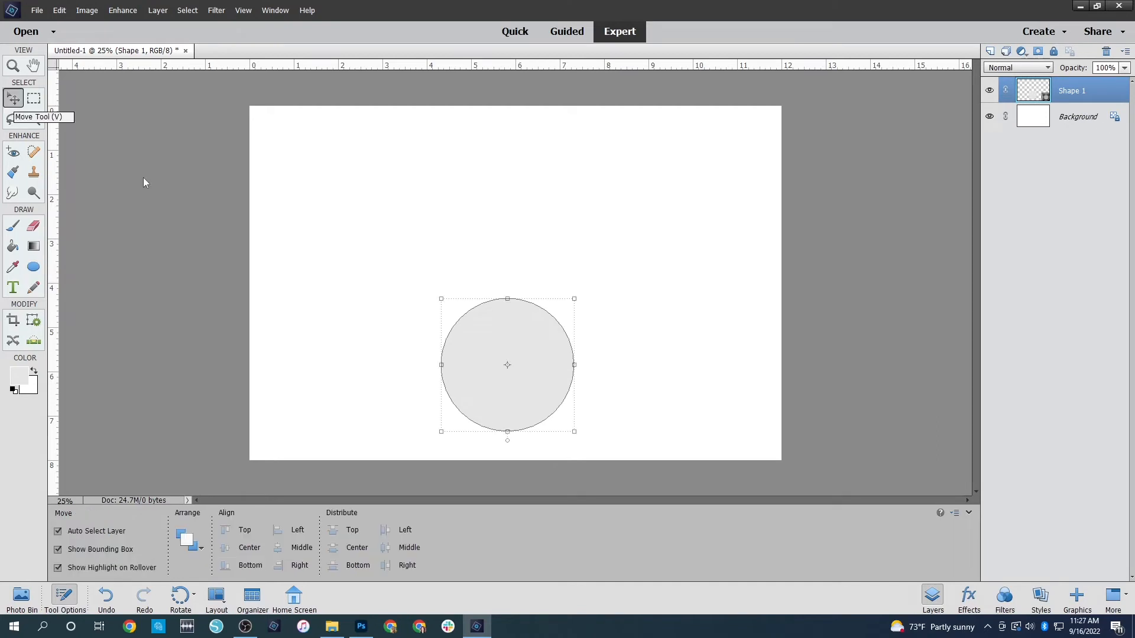
left_click_drag(526, 355, 423, 240)
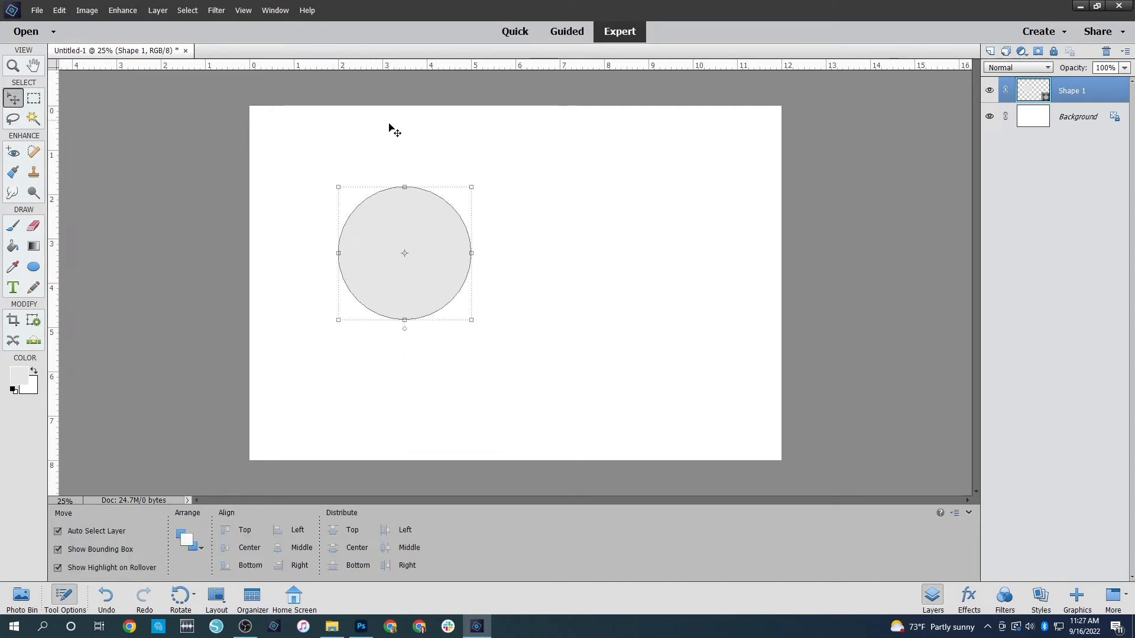
Start a text inside the circle with the word "journaling" and format it in black at 10 pt
left_click(12, 288)
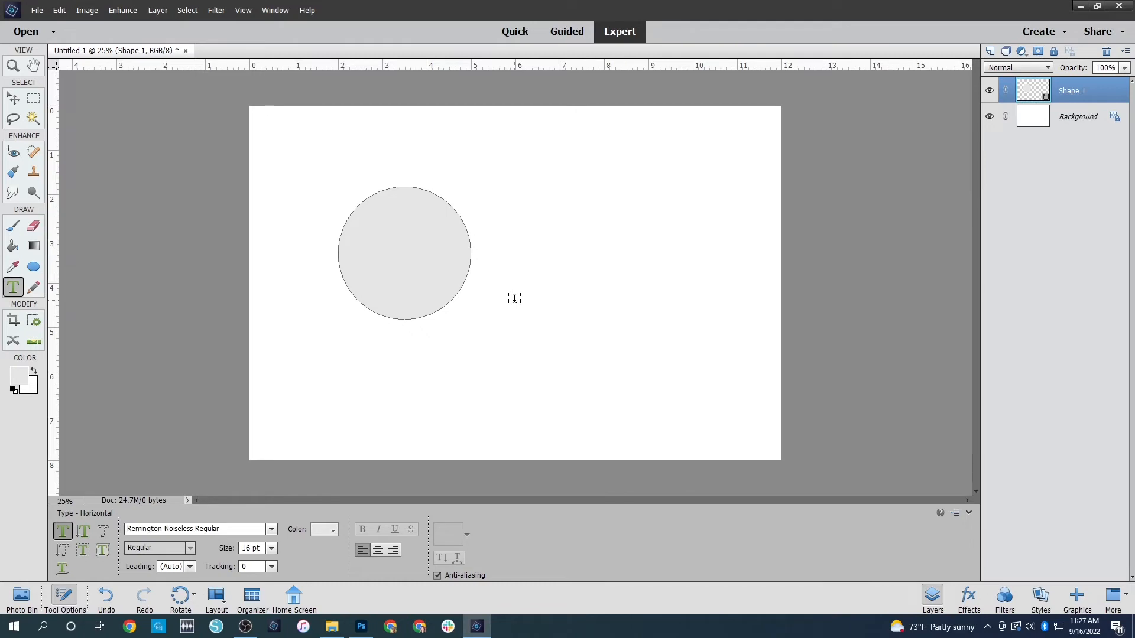
left_click(411, 263)
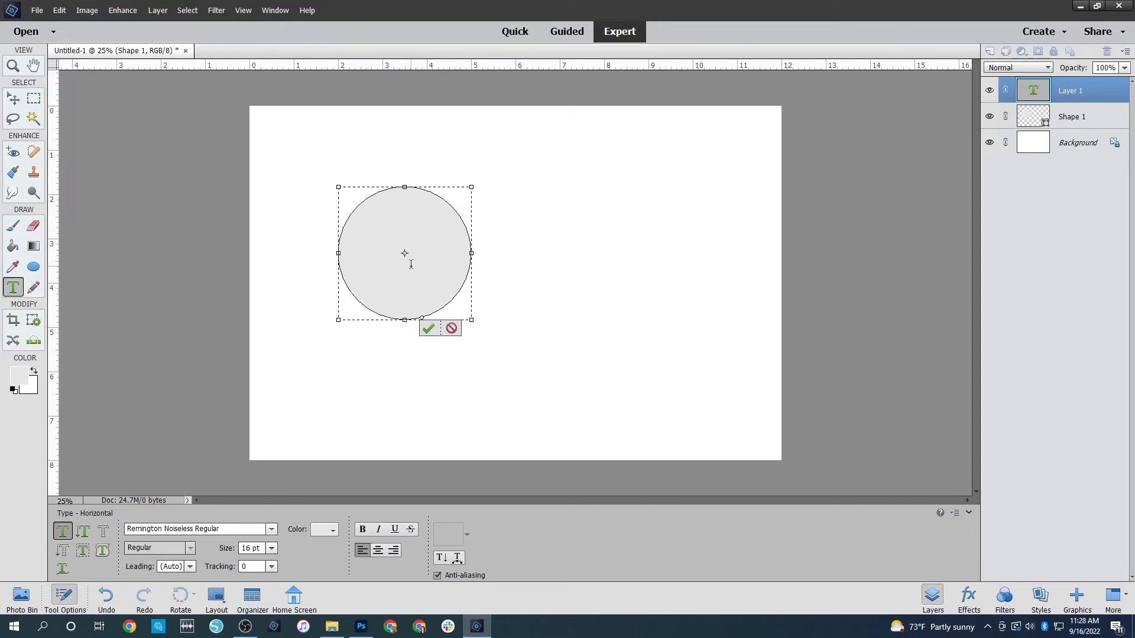
key("ctrl+a")
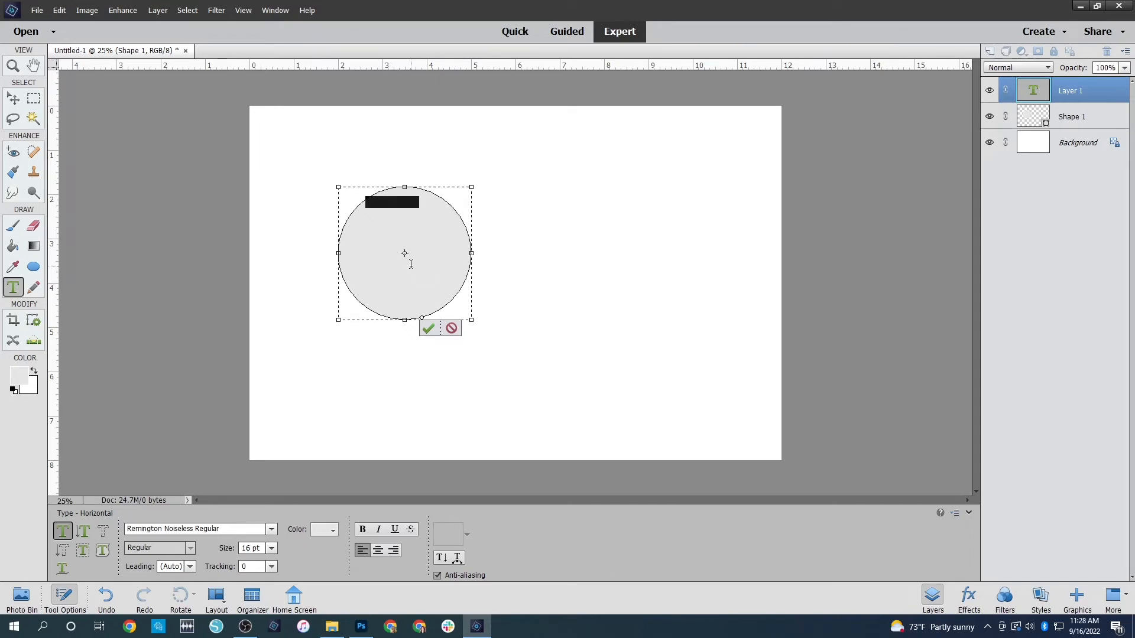
left_click(20, 375)
left_click_drag(735, 356, 629, 384)
left_click(944, 186)
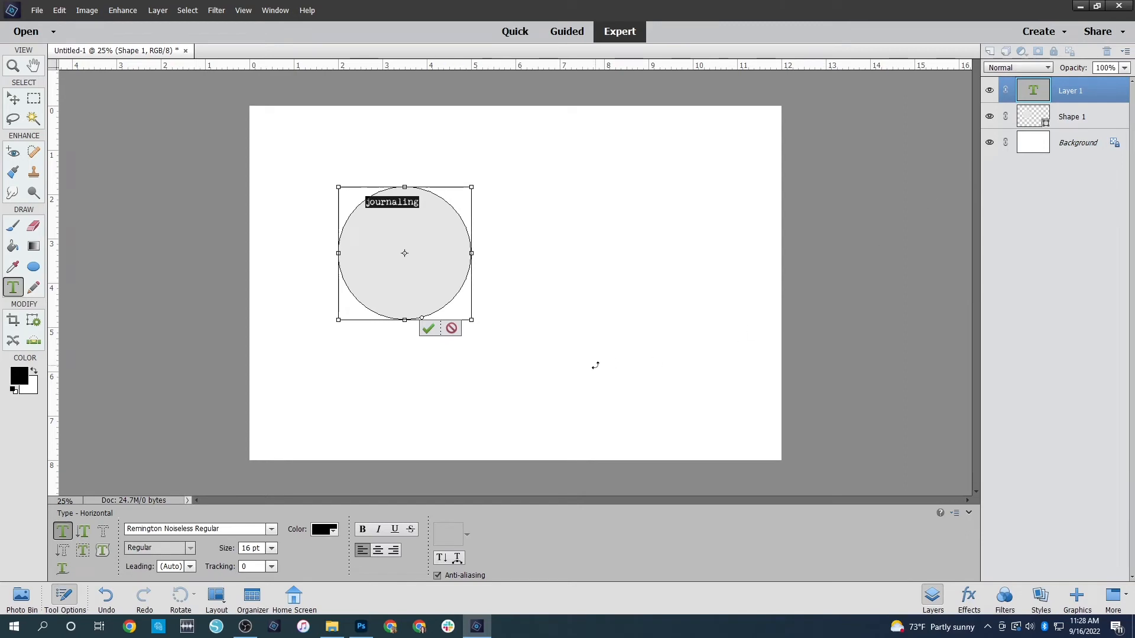
left_click(271, 548)
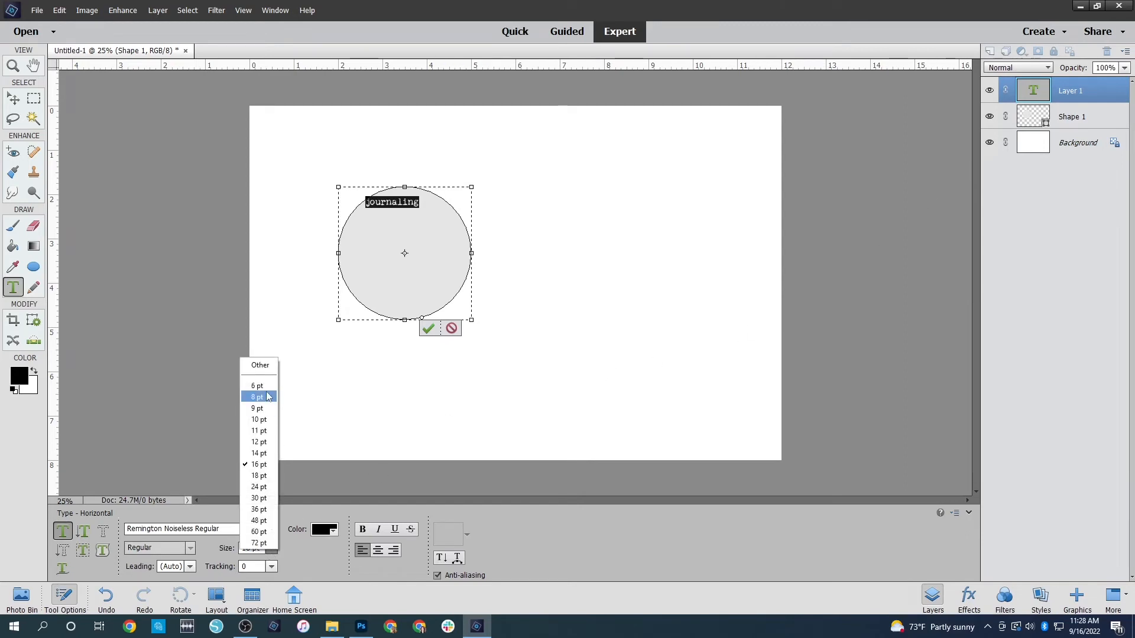
left_click(269, 420)
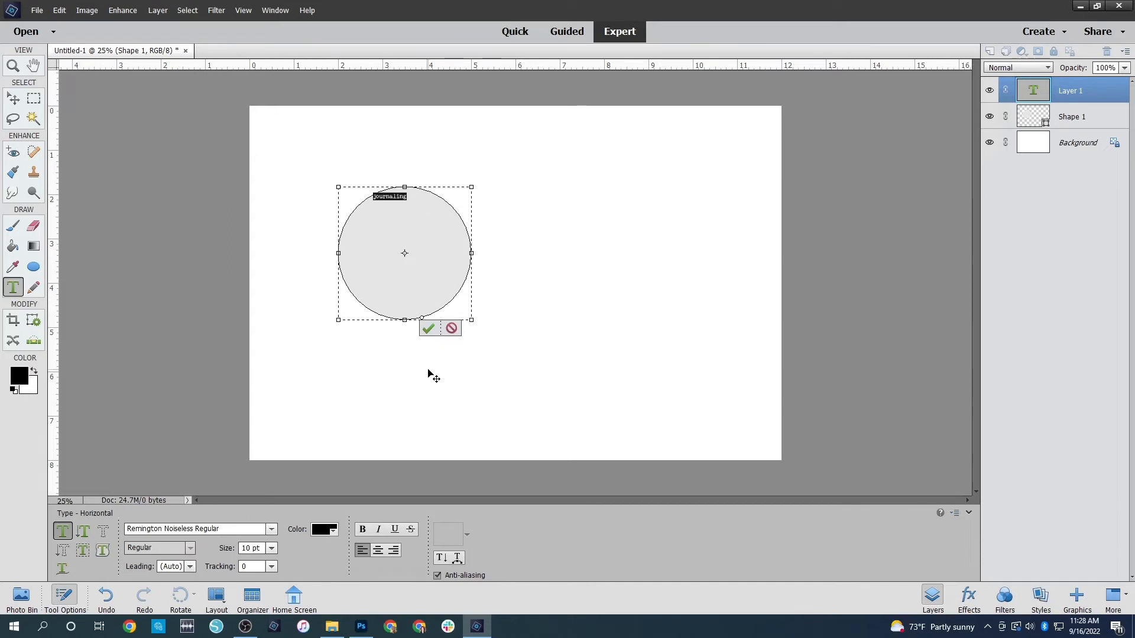
Fill the circle from its upper edge to its lower edge with repeated copies of the word "journaling"
key("Right")
key("ctrl+a")
key("Right")
key("ctrl+v")
key("ctrl+v")
key("ctrl+v")
key("ctrl+v")
key("ctrl+v")
key("ctrl+v")
key("ctrl+v")
key("ctrl+v")
key("ctrl+v")
key("ctrl+v")
key("ctrl+v")
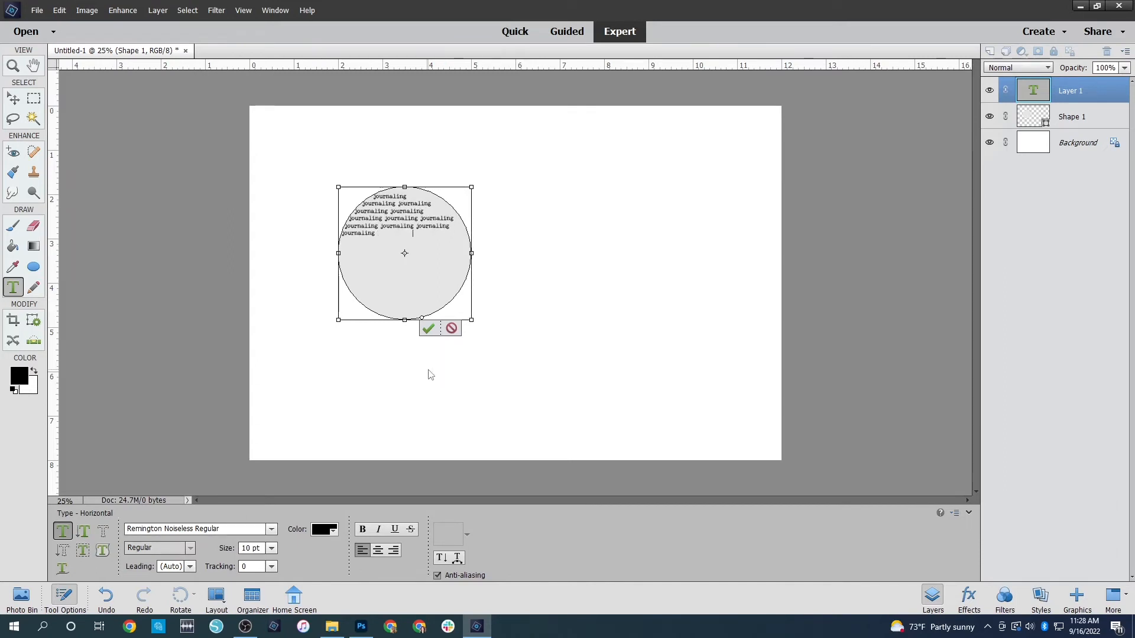
key("ctrl+v")
key("ctrl+v")
key("ctrl+v")
key("ctrl+v")
key("ctrl+v")
key("ctrl+v")
key("ctrl+v")
key("ctrl+v")
key("ctrl+v")
key("ctrl+v")
key("ctrl+v")
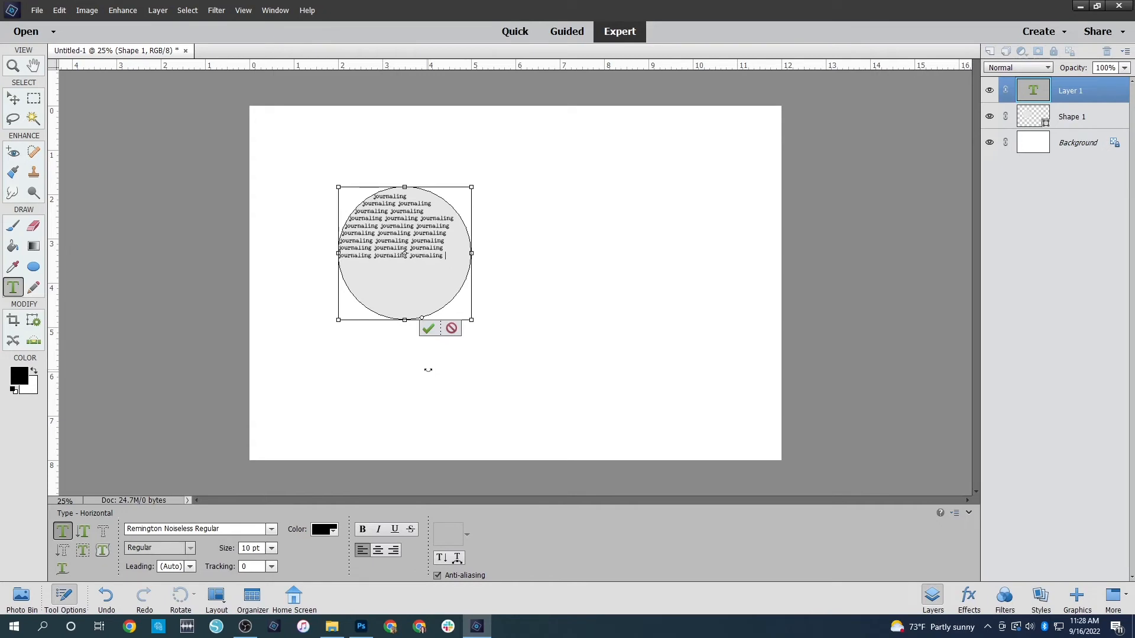
key("ctrl+v")
key("ctrl+v")
key("ctrl+v")
key("ctrl+v")
key("ctrl+v")
key("ctrl+v")
key("ctrl+v")
key("ctrl+v")
key("ctrl+v")
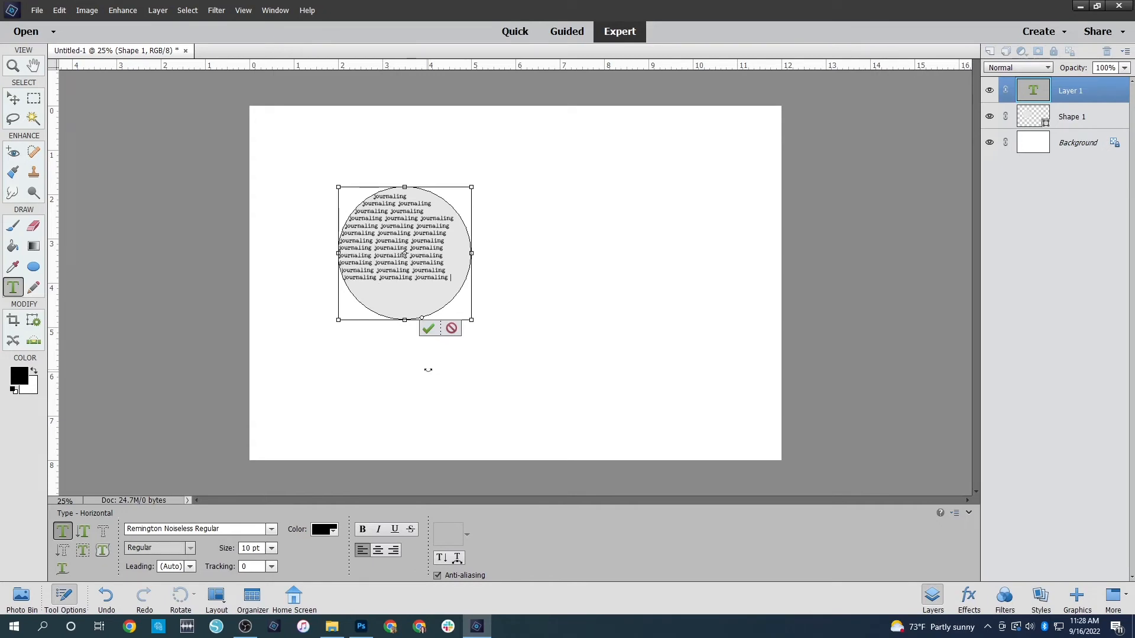
key("ctrl+v")
key("ctrl+v")
key("ctrl+v")
key("ctrl+v")
key("ctrl+v")
key("ctrl+v")
key("ctrl+v")
key("ctrl+v")
key("ctrl+v")
key("ctrl+v")
key("ctrl+v")
key("ctrl+v")
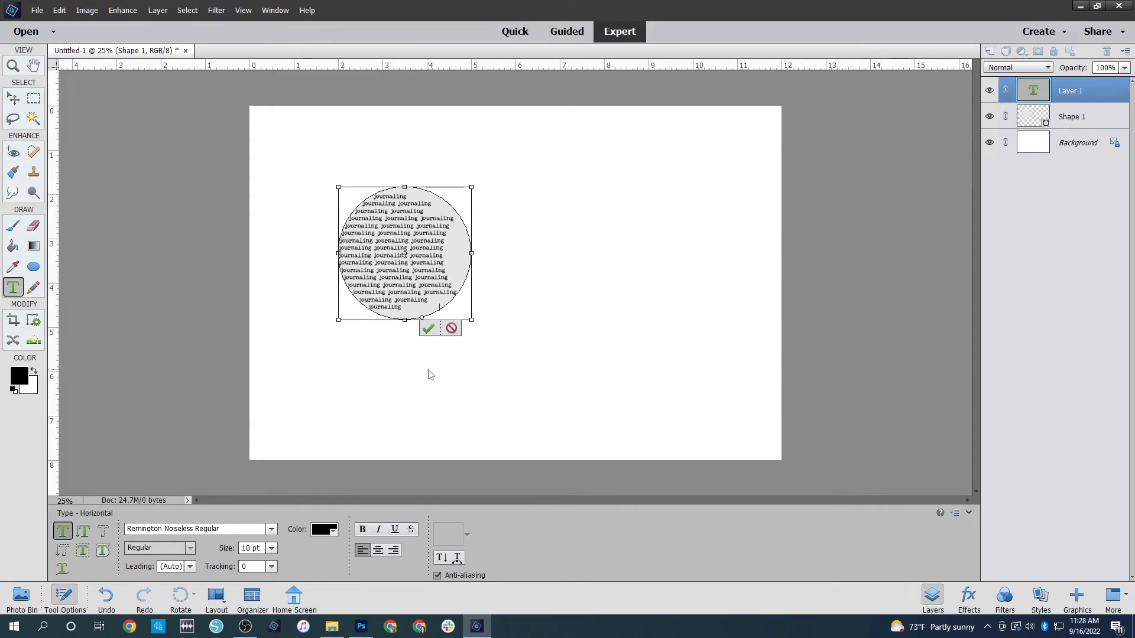
key("ctrl+v")
key("ctrl+v")
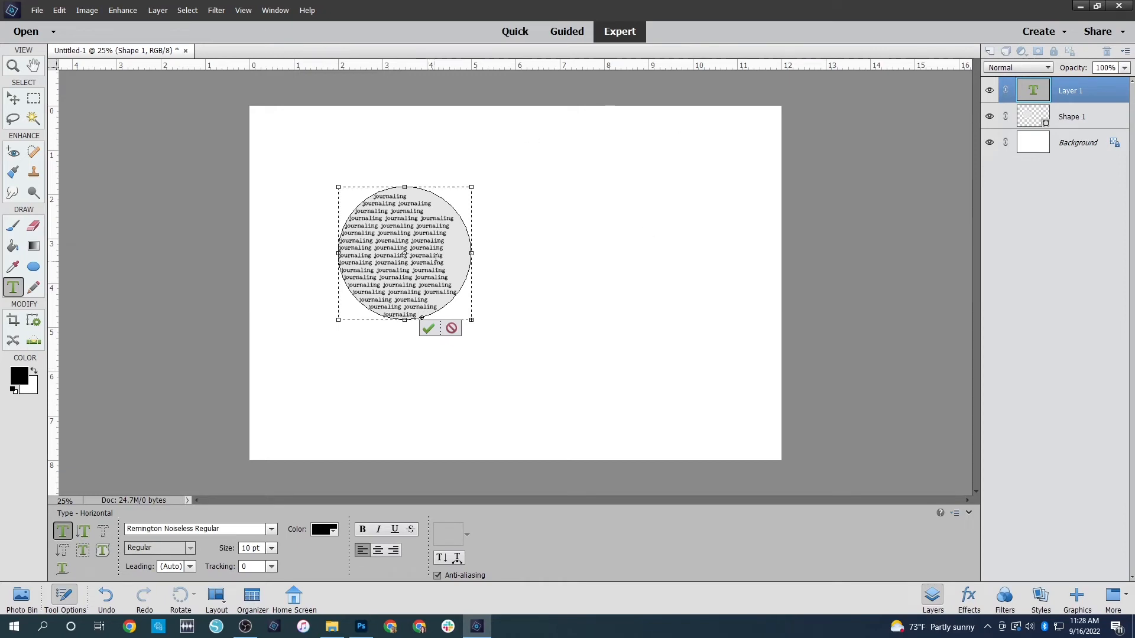
Add the partial word "journ" at the end of the circle text's sixth line and commit the text
left_click(458, 229)
type("journal")
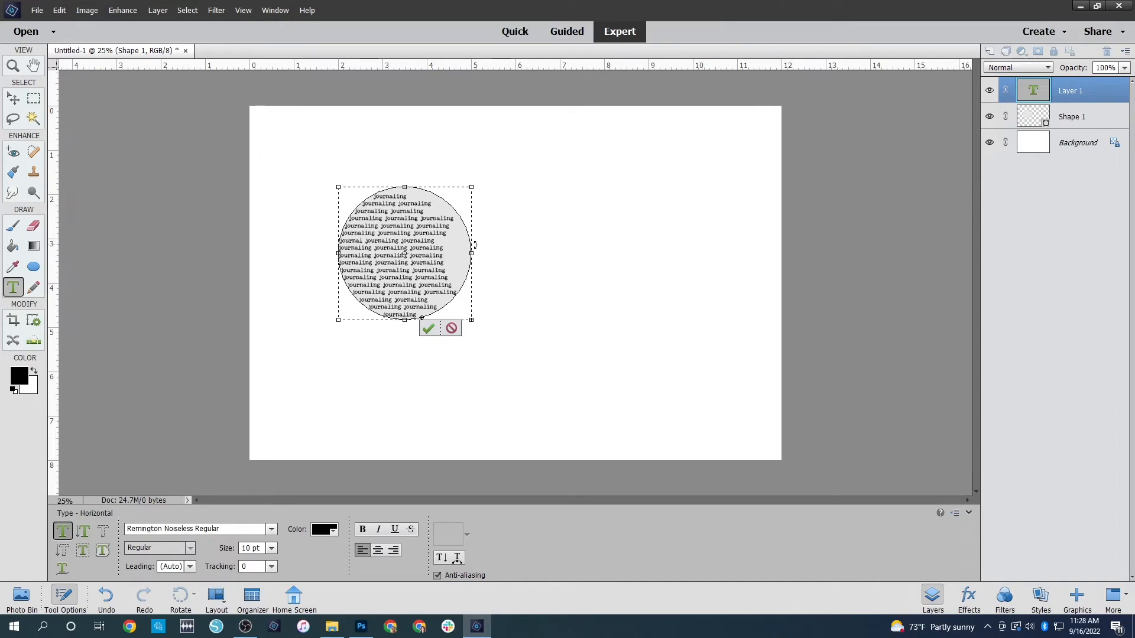
key("BackSpace")
key("BackSpace")
key("BackSpace")
left_click(427, 329)
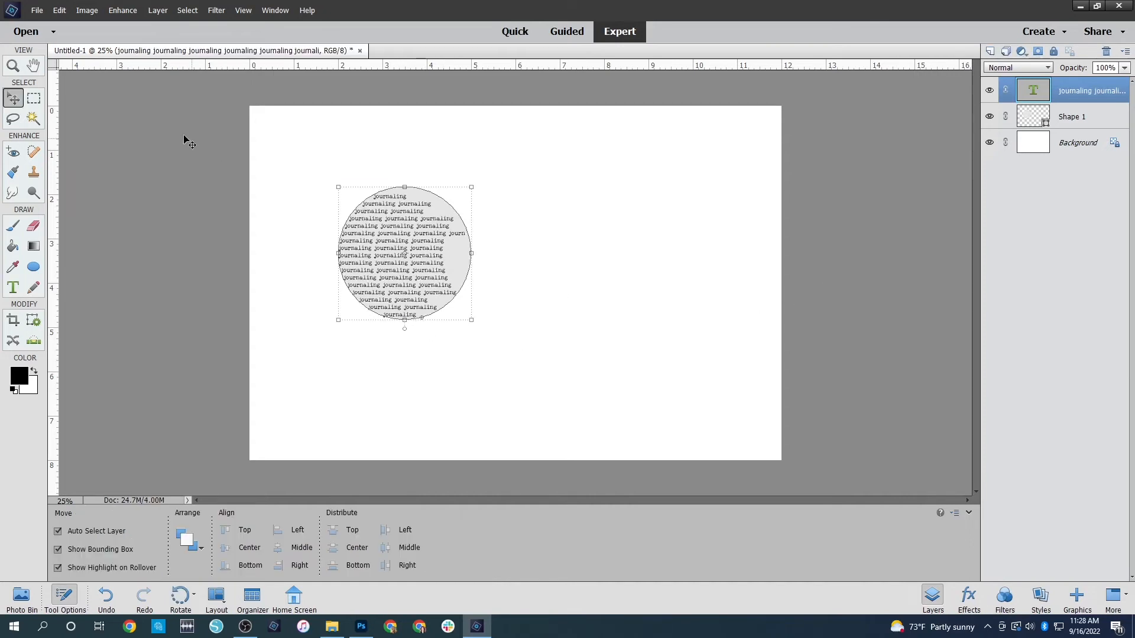
Select the journaling text layer together with Shape 1, move both to the page's upper-left corner, and make the Background layer active
left_click(593, 188)
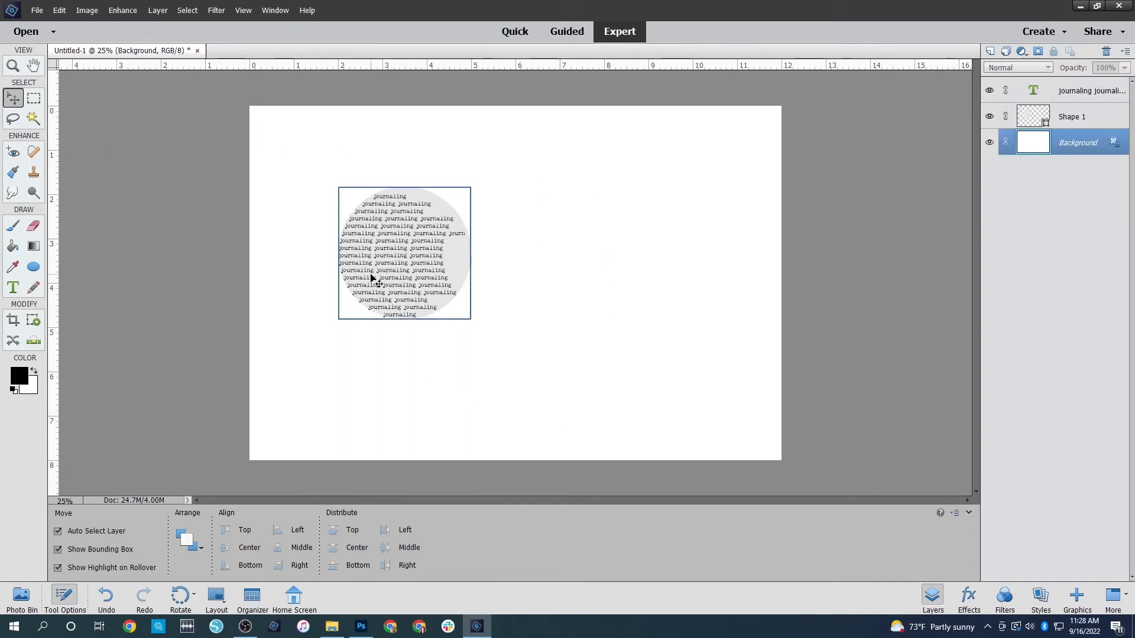
left_click(1068, 97)
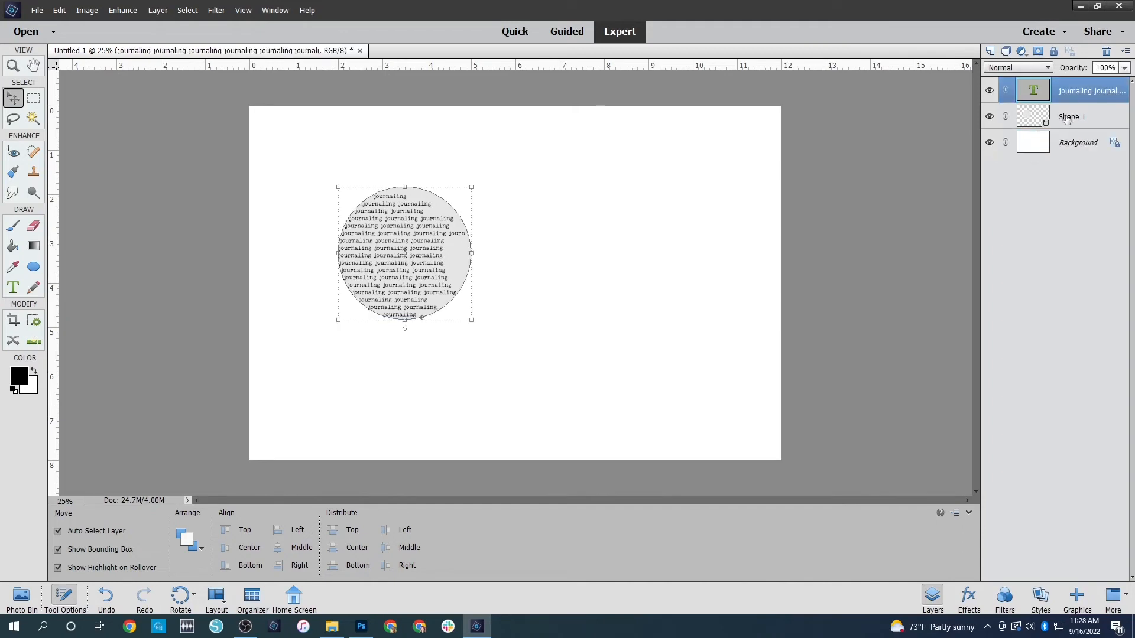
left_click_drag(526, 212, 276, 269)
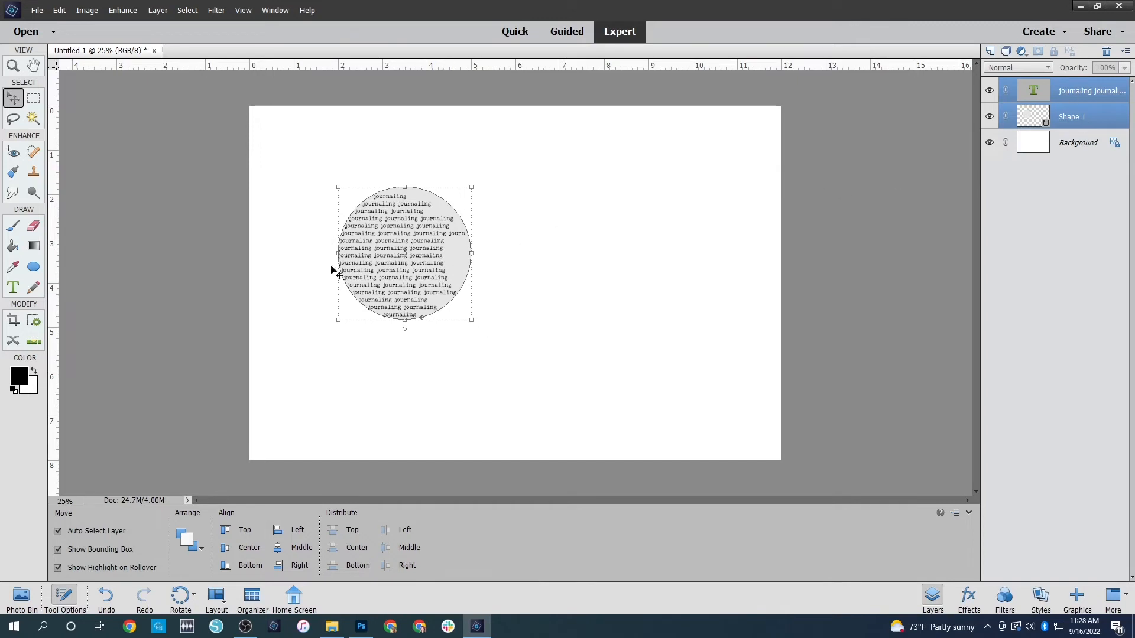
left_click_drag(504, 208, 509, 319)
left_click_drag(405, 258, 322, 190)
left_click(610, 207)
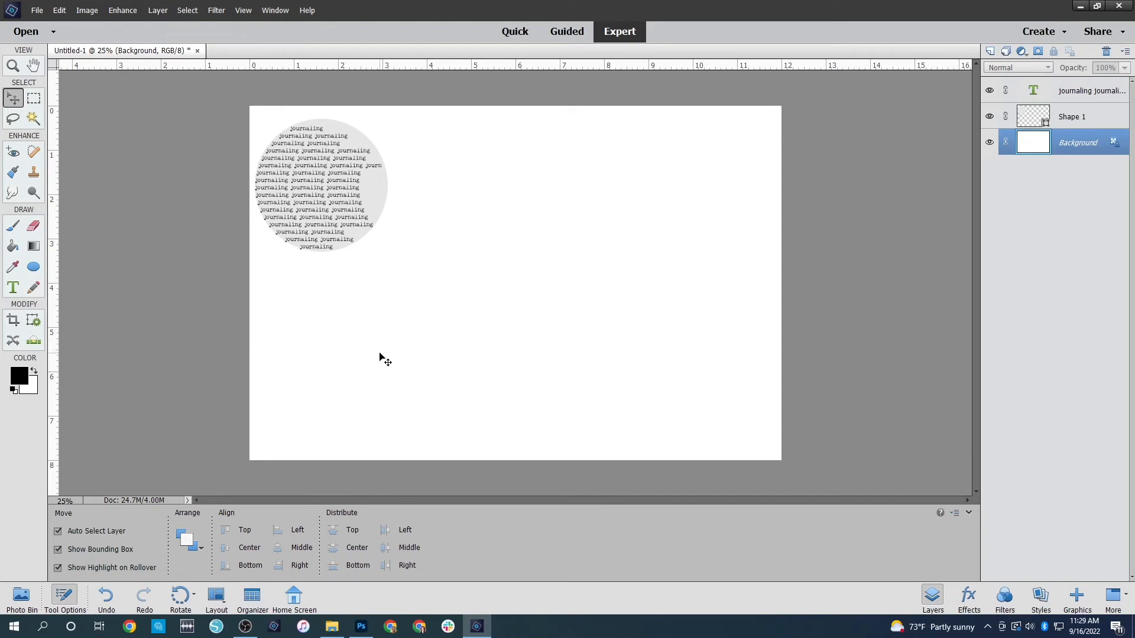
Draw a large black triangle about 6.7 in wide with the Star tool set to 3 sides and 1% indent
left_click(35, 267)
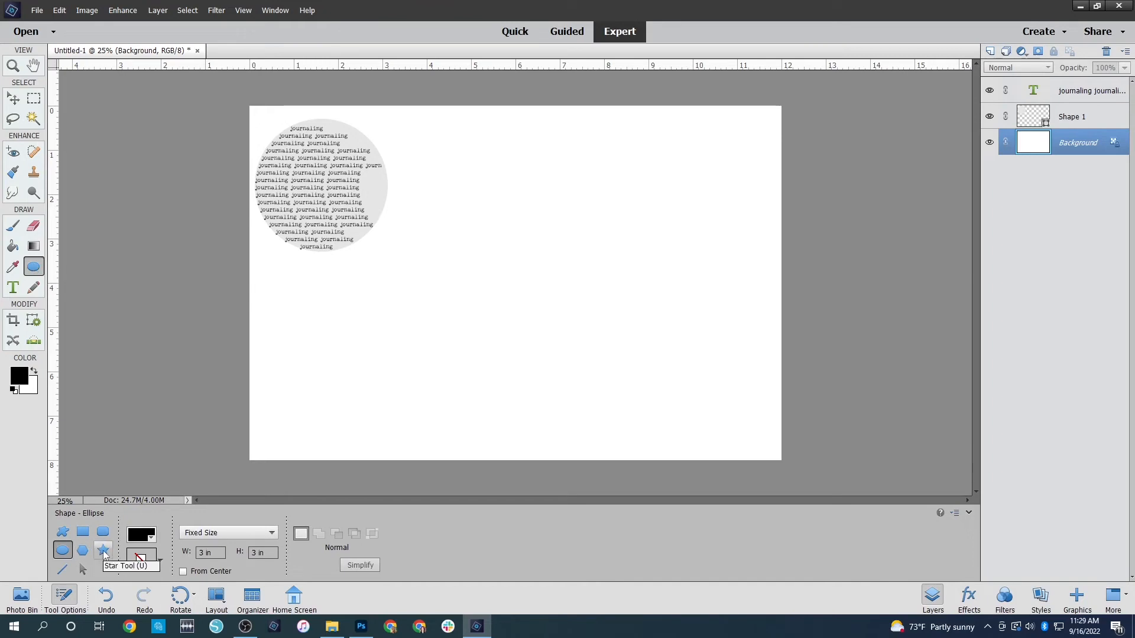
left_click(104, 551)
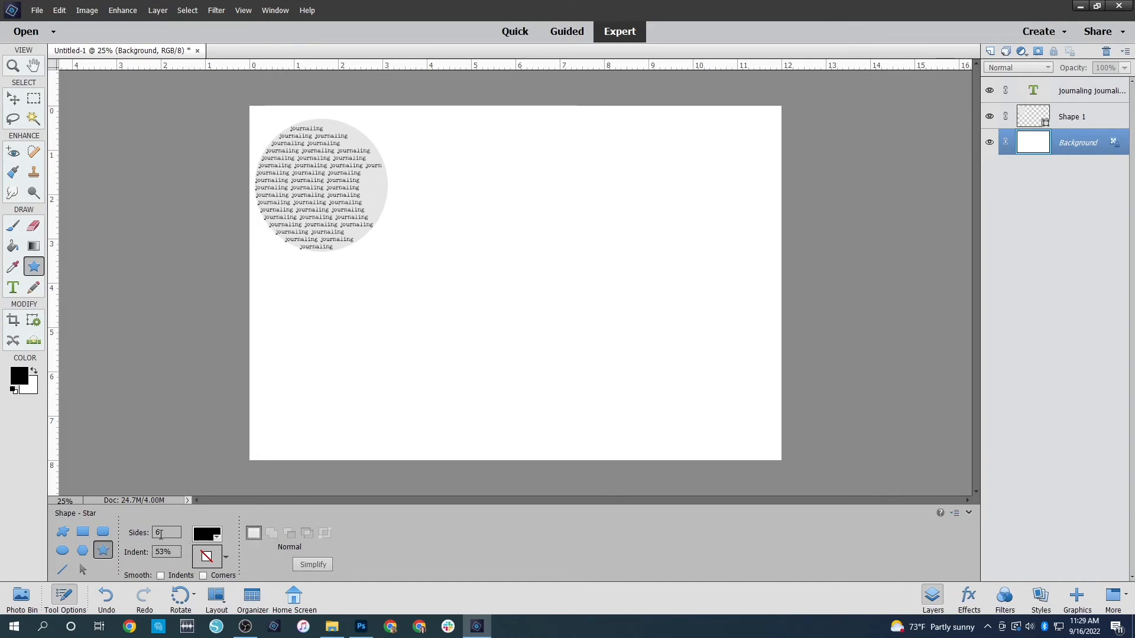
key("ctrl+z")
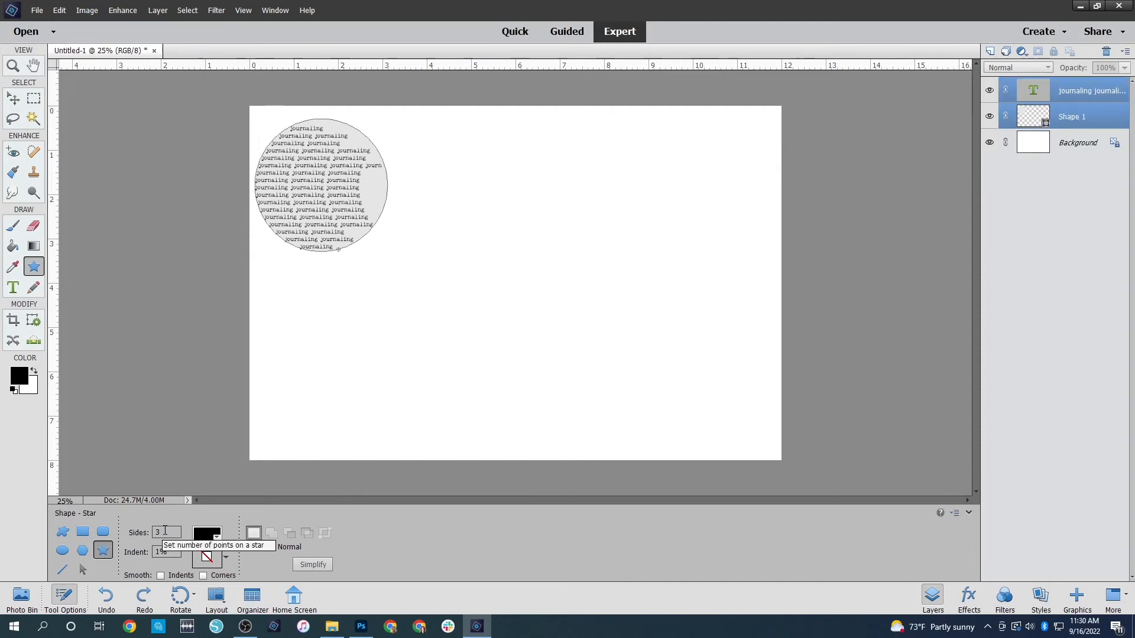
left_click(146, 552)
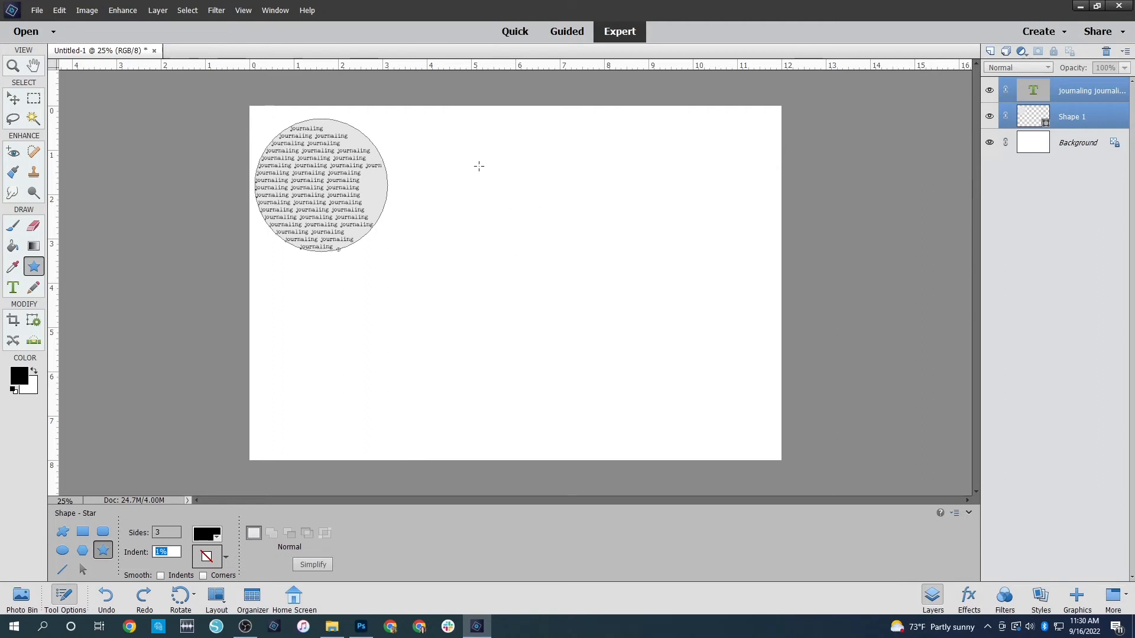
left_click_drag(519, 155, 614, 327)
key("v")
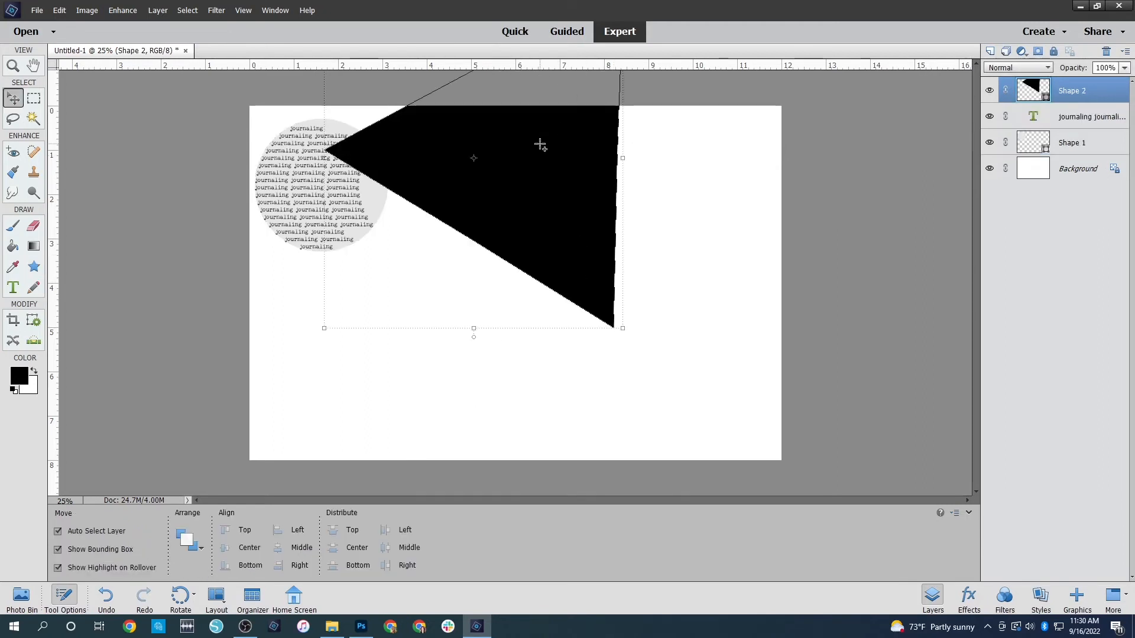
Move the black triangle down so that it lies entirely on the page beside the circle, and keep it selected
left_click_drag(540, 145, 593, 276)
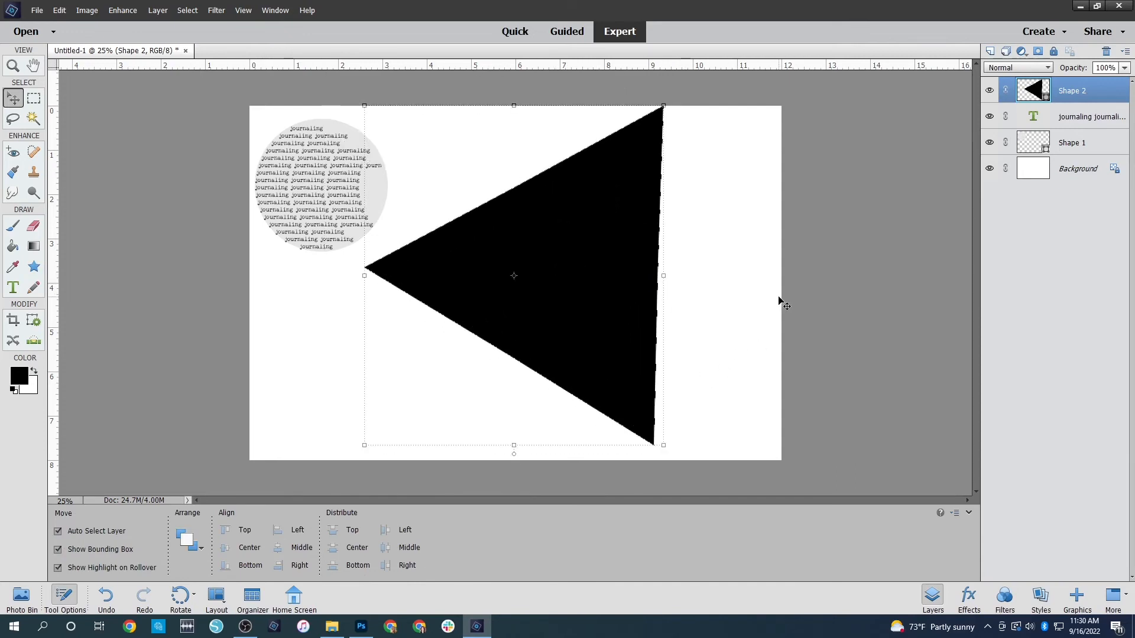
left_click(710, 304)
left_click(626, 294)
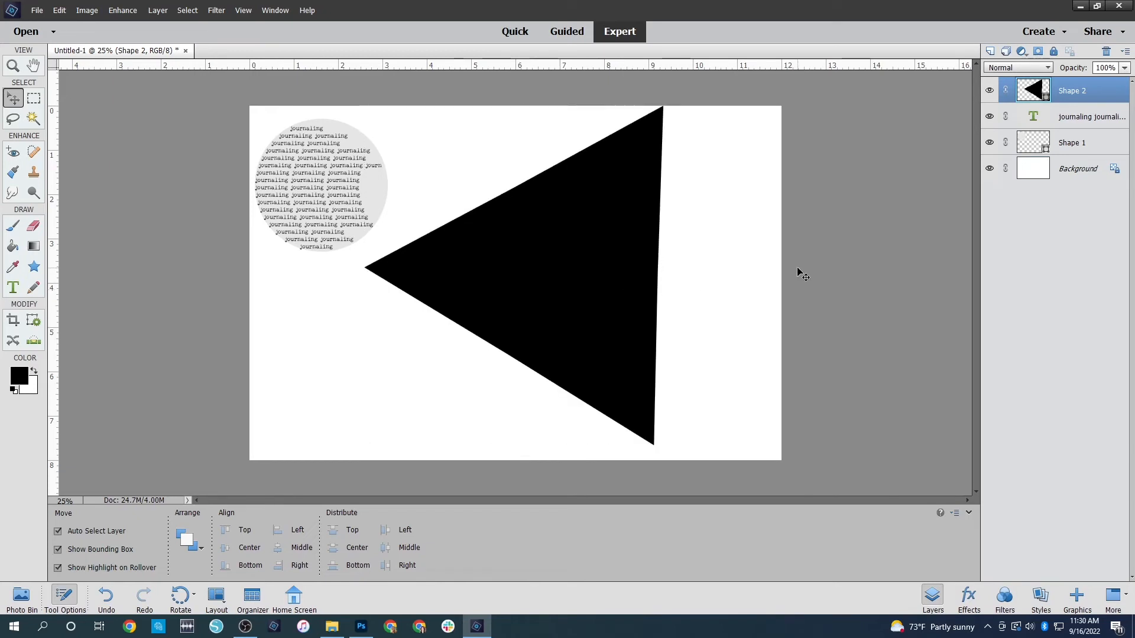
left_click(803, 274)
left_click(617, 303)
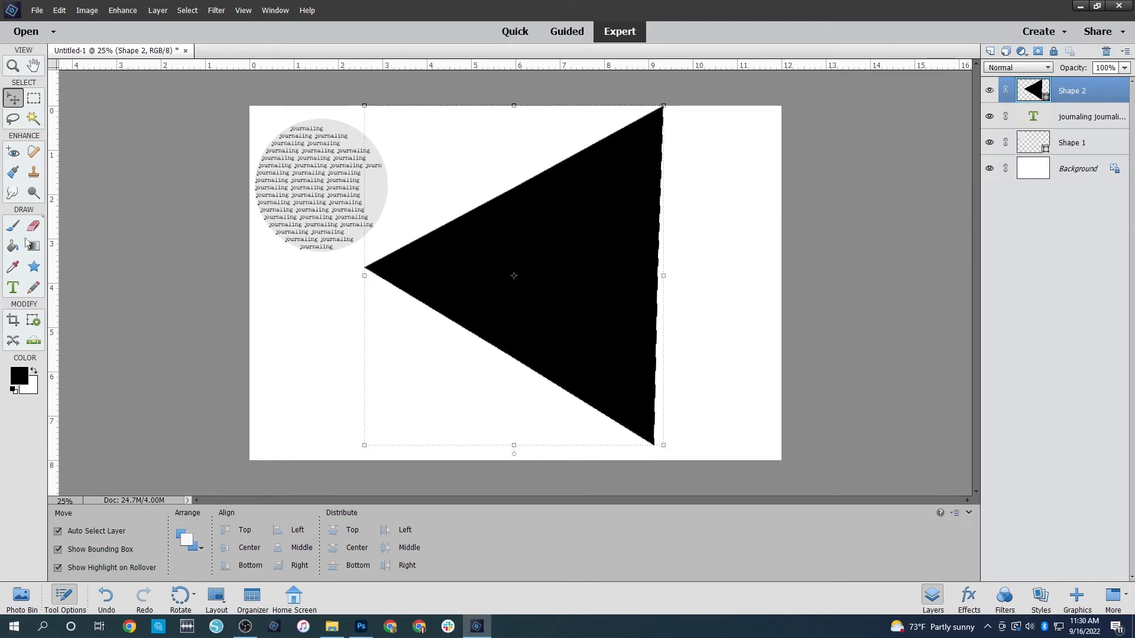
Recolor the triangle from the default swatches to the same light grey as the circle
left_click(34, 266)
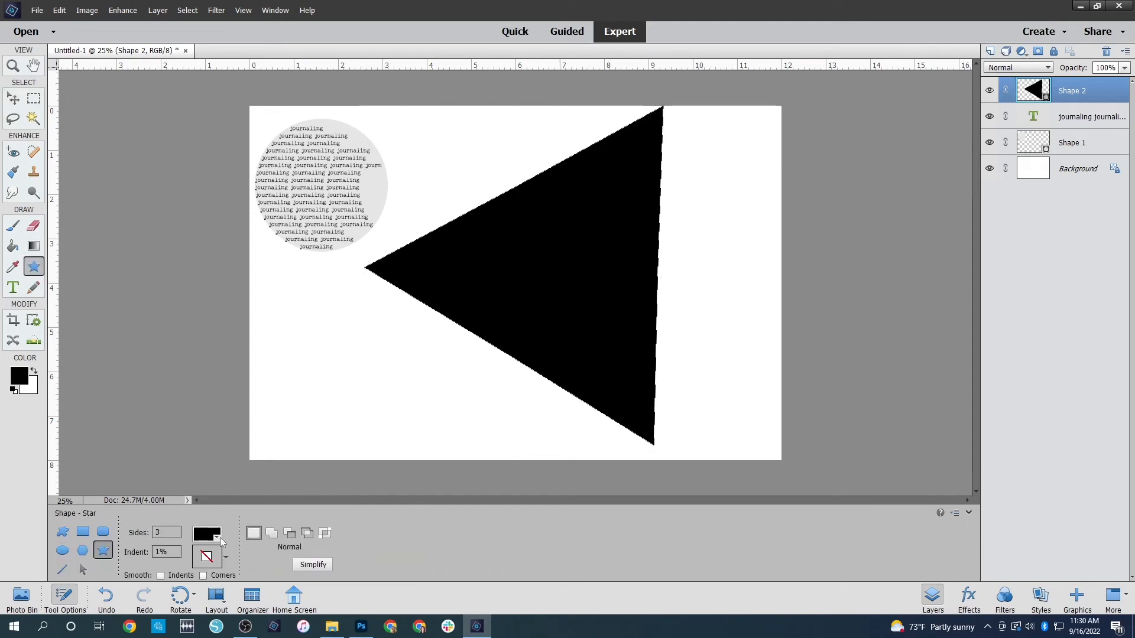
left_click(207, 555)
left_click(262, 423)
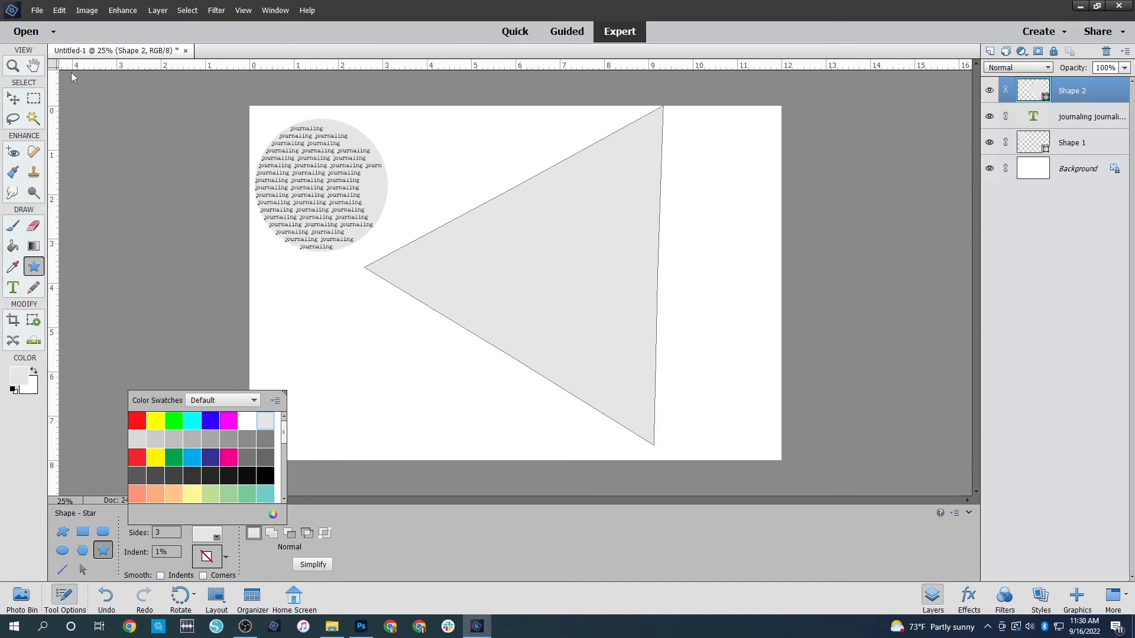
Start a text inside the triangle with a long string of random letters and color it black (000000)
left_click(11, 286)
left_click(575, 258)
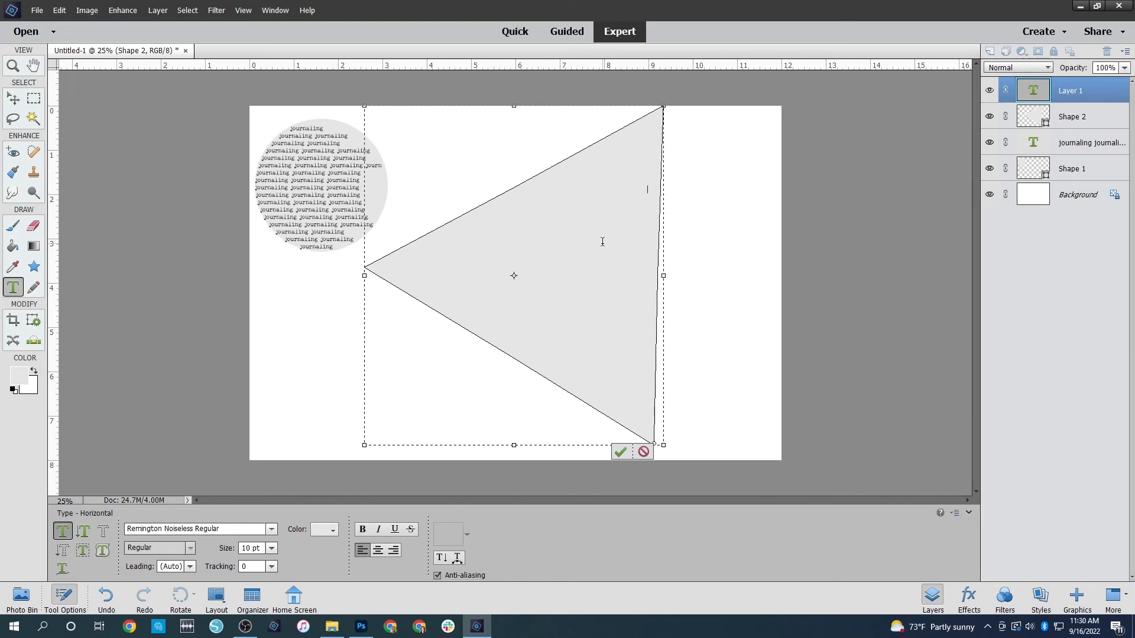
key("ctrl+a")
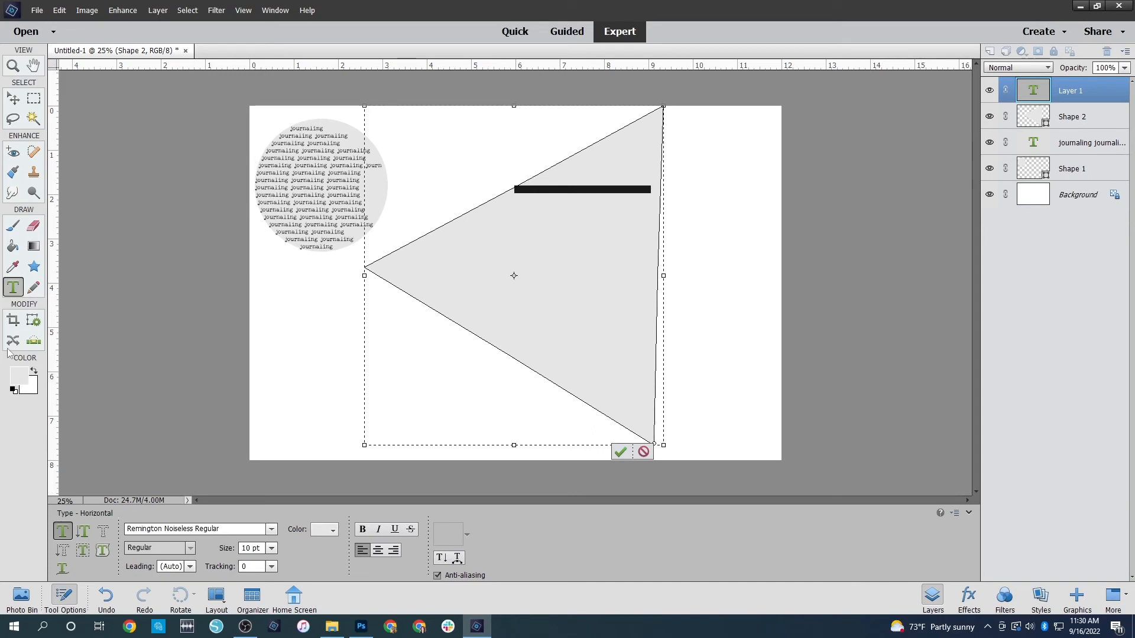
left_click(19, 374)
left_click_drag(725, 337, 666, 360)
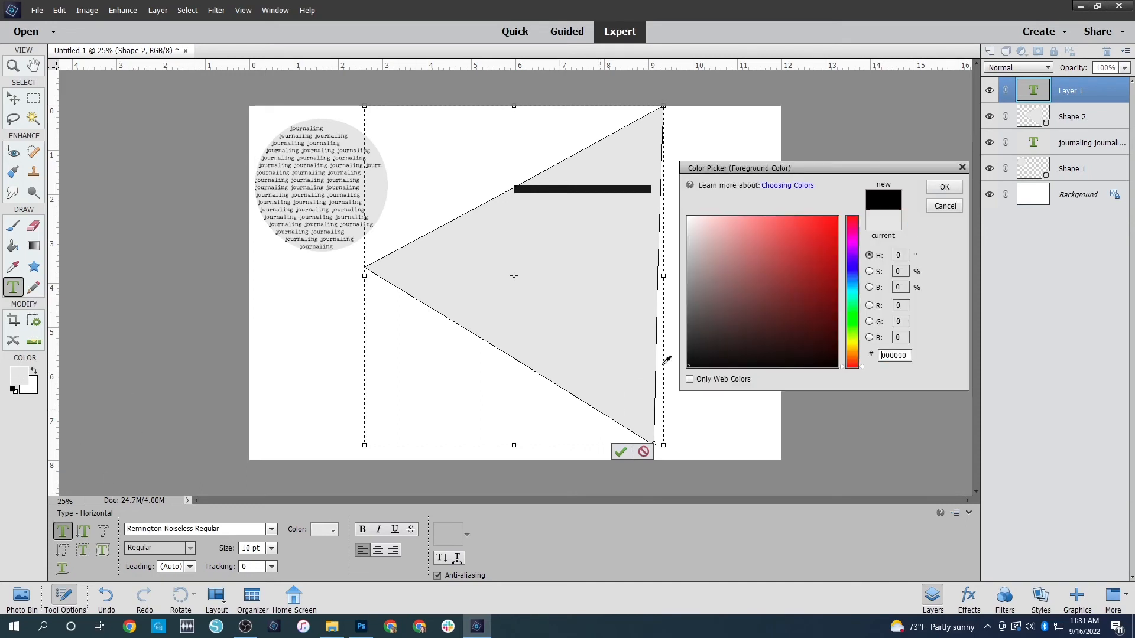
left_click(942, 189)
left_click(546, 236)
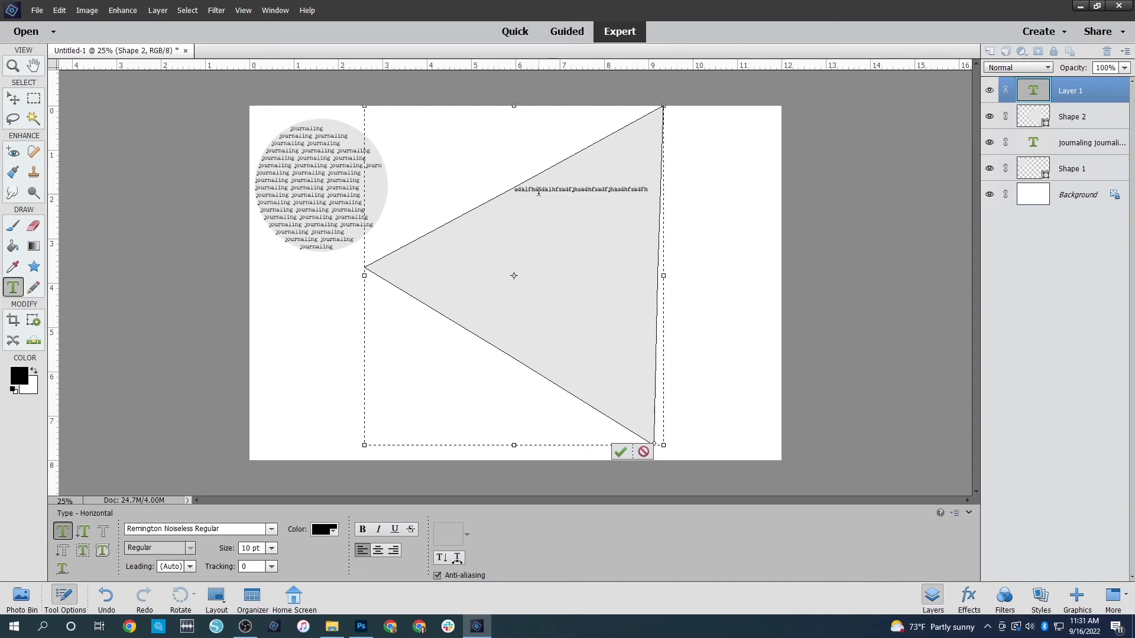
Break the random letter string into shorter words that fit the triangle's upper tip, commit the text, and make the Background layer active
left_click(585, 167)
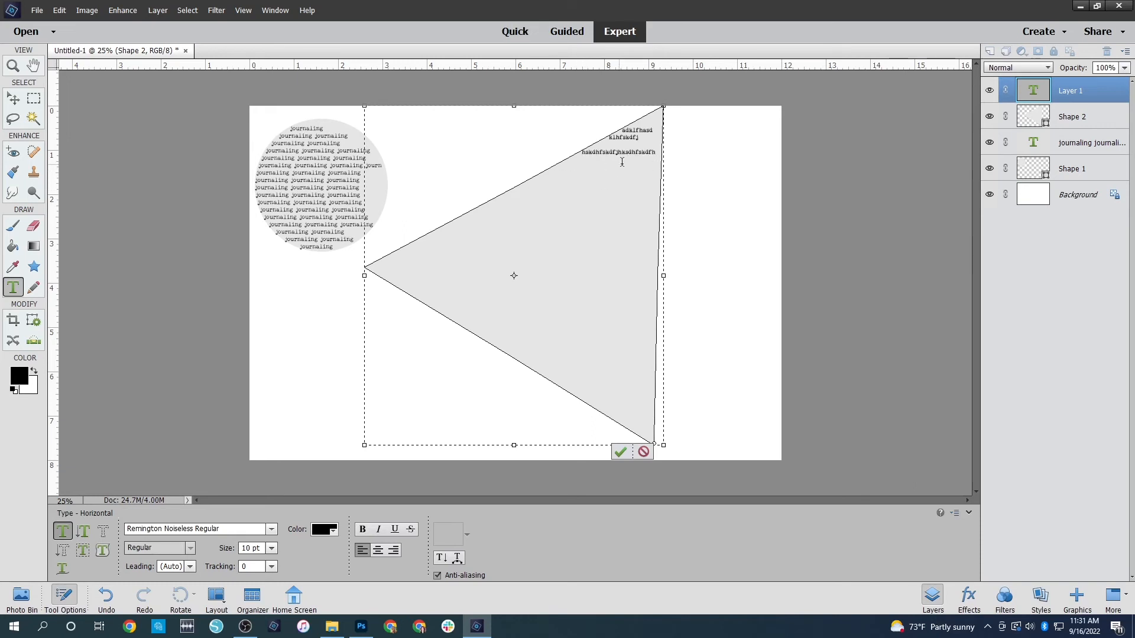
left_click(628, 150)
left_click(625, 455)
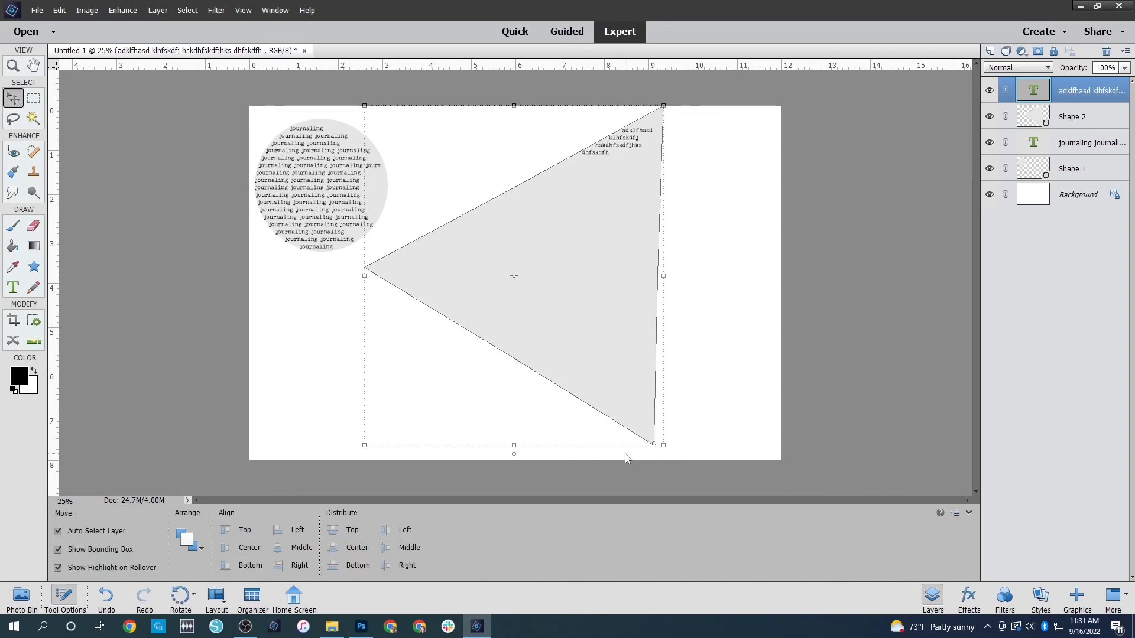
left_click(797, 357)
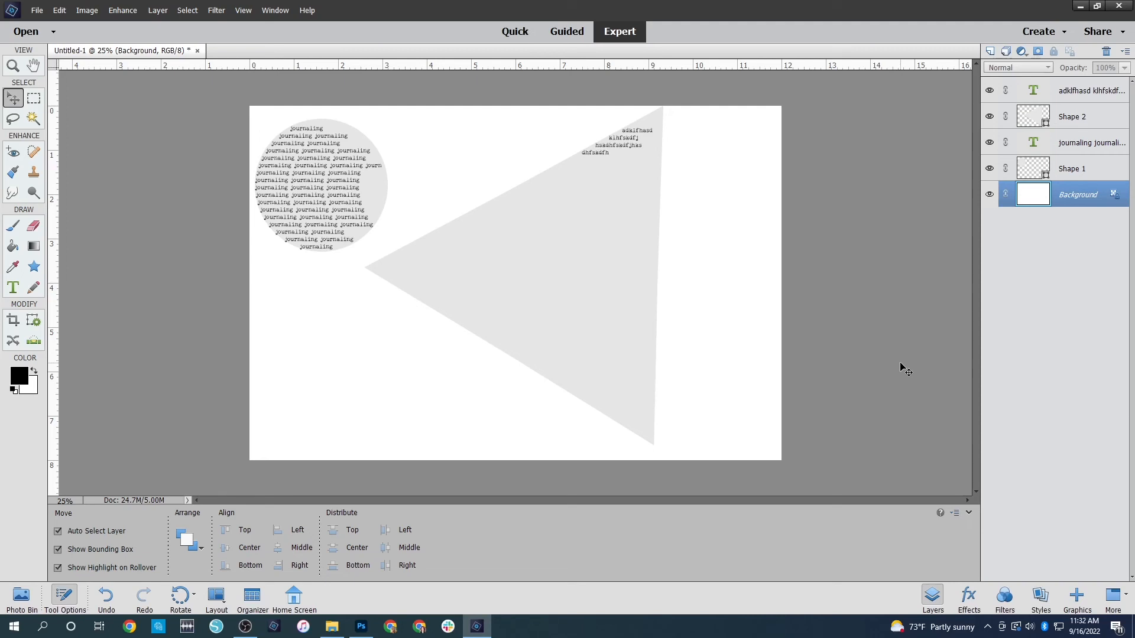
Reopen the circle's text, push it down to the circle's middle with blank lines at its start, and remove them again
double_click(326, 198)
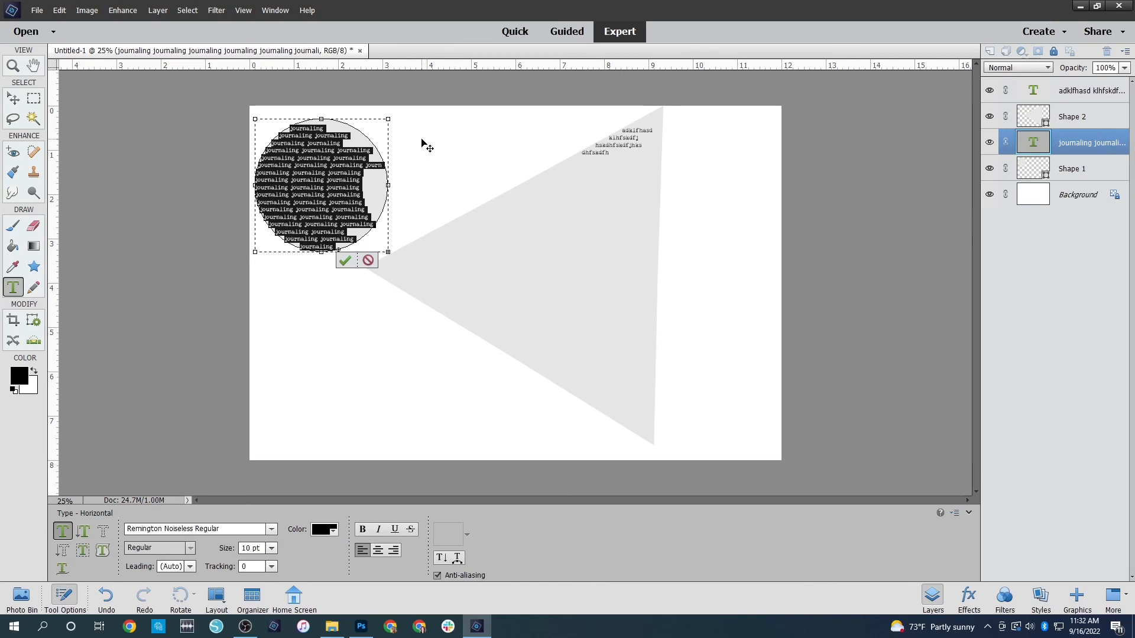
key("ctrl")
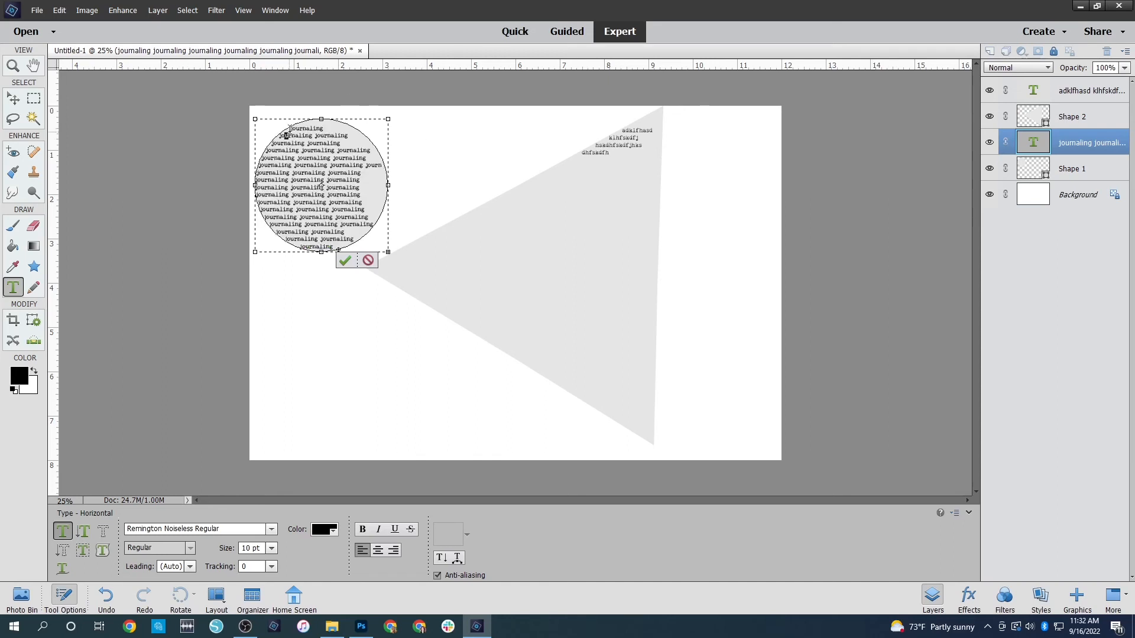
key("Return")
key("Return")
key("Return")
key("Return")
key("Return")
key("Return")
key("Return")
key("Return")
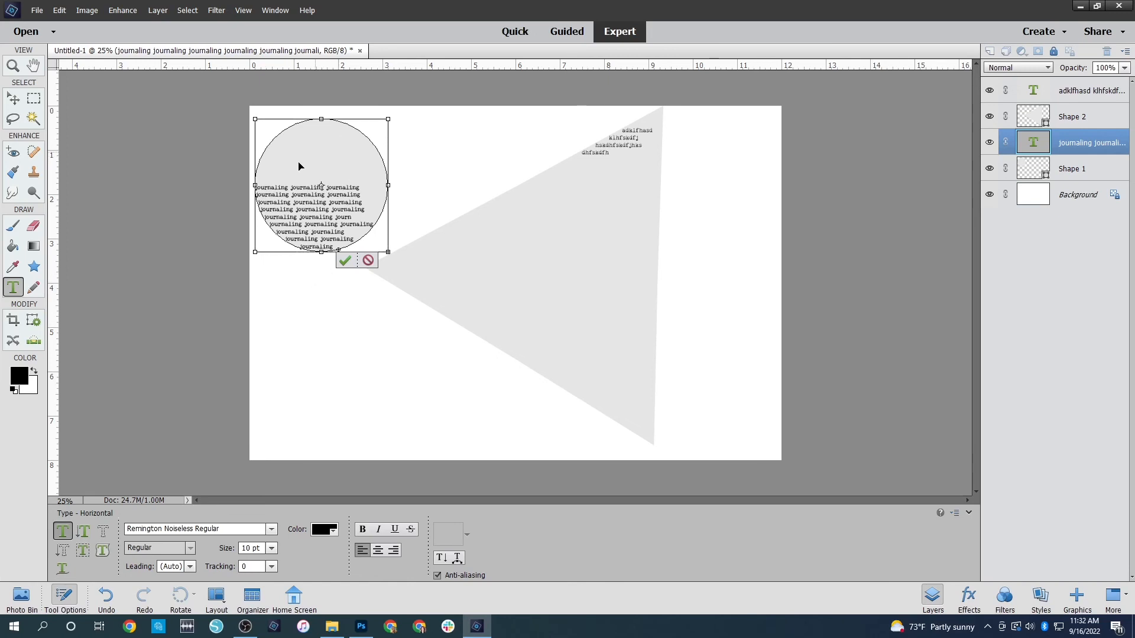
left_click_drag(318, 123, 308, 181)
key("ctrl+v")
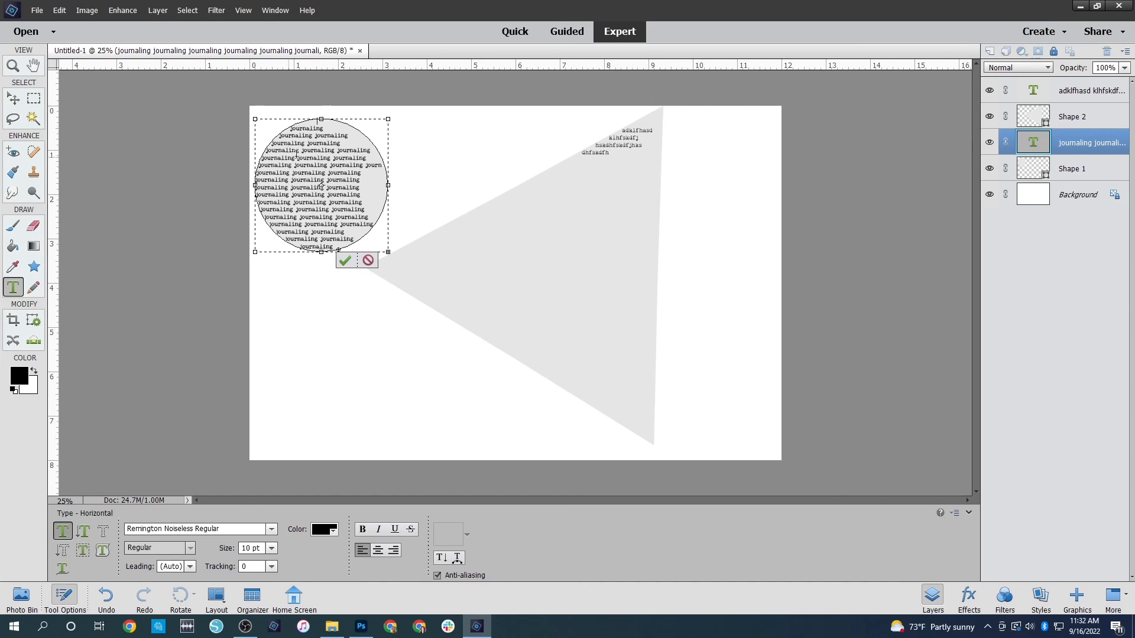
Break the upper lines of the circle's text near the circle's vertical centre line with line breaks, and commit the text
left_click(319, 129)
key("Return")
left_click(319, 137)
key("Return")
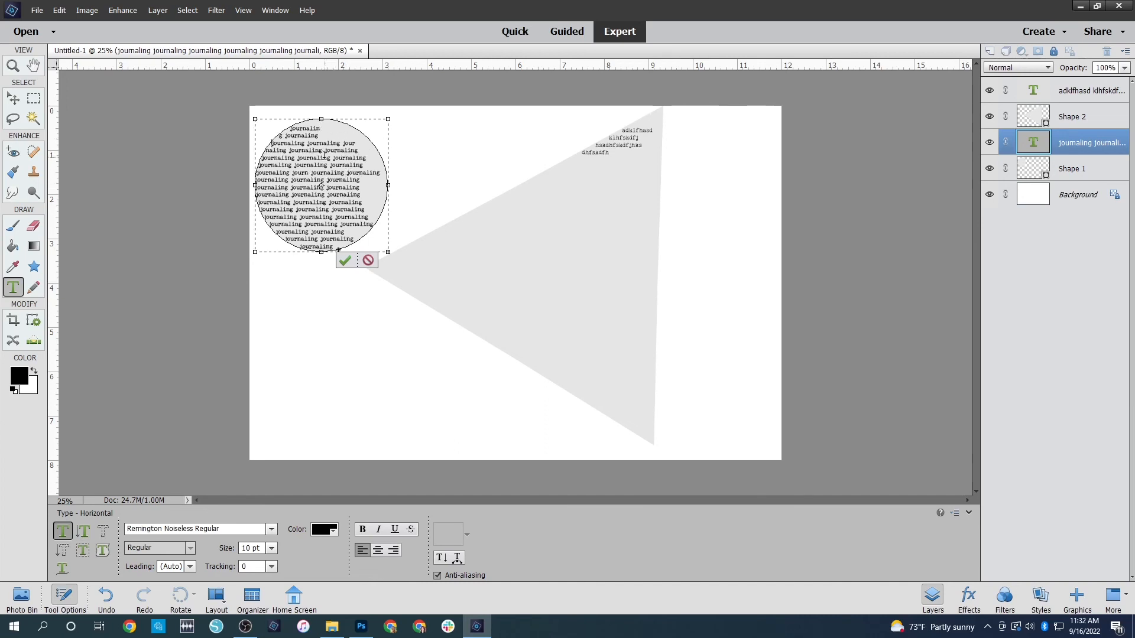
left_click(323, 143)
key("Return")
left_click(319, 157)
key("Return")
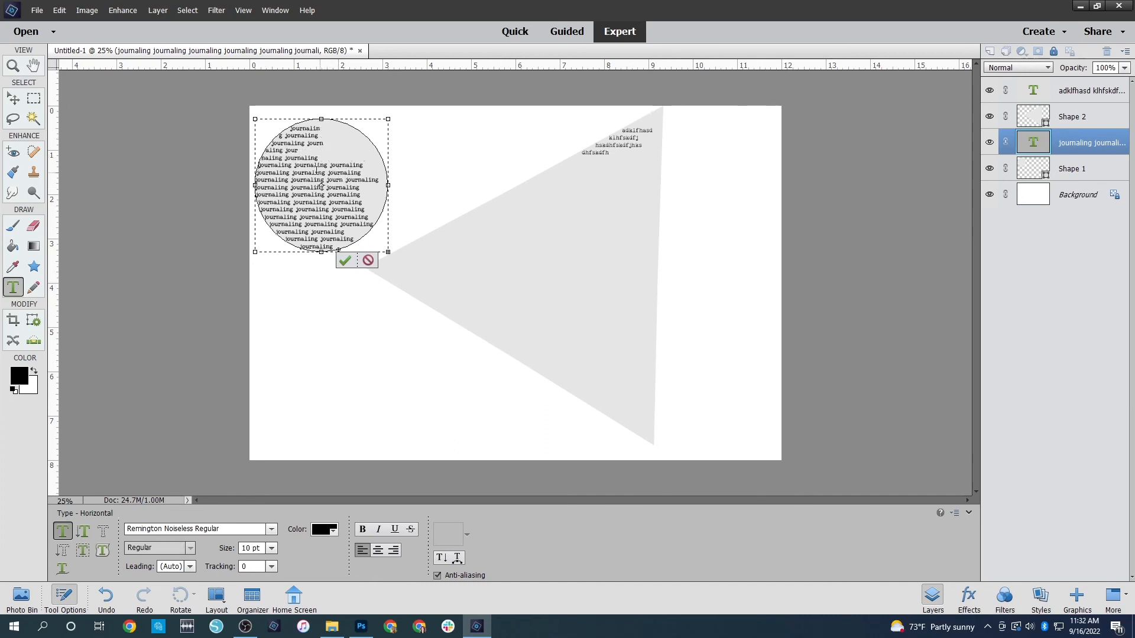
left_click(320, 165)
key("Return")
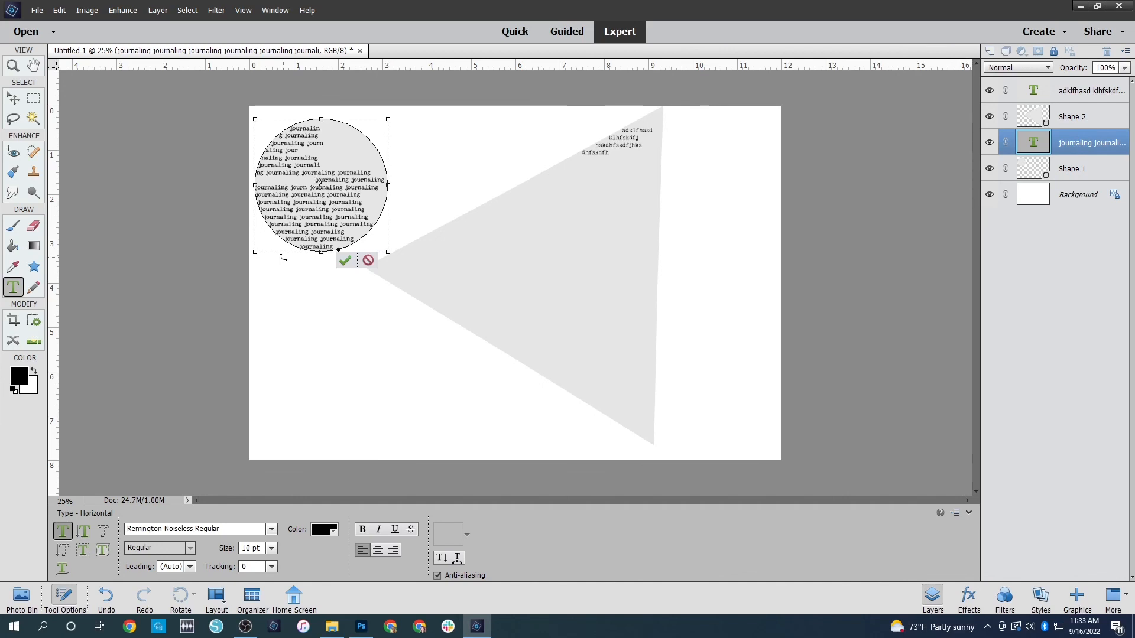
key("ctrl+Return")
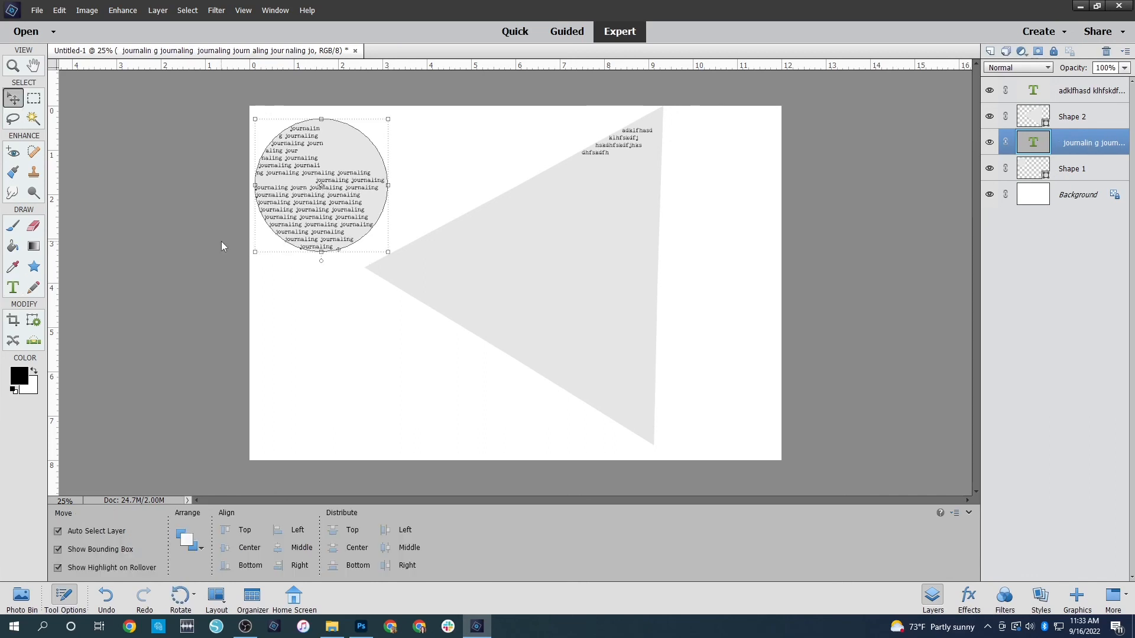